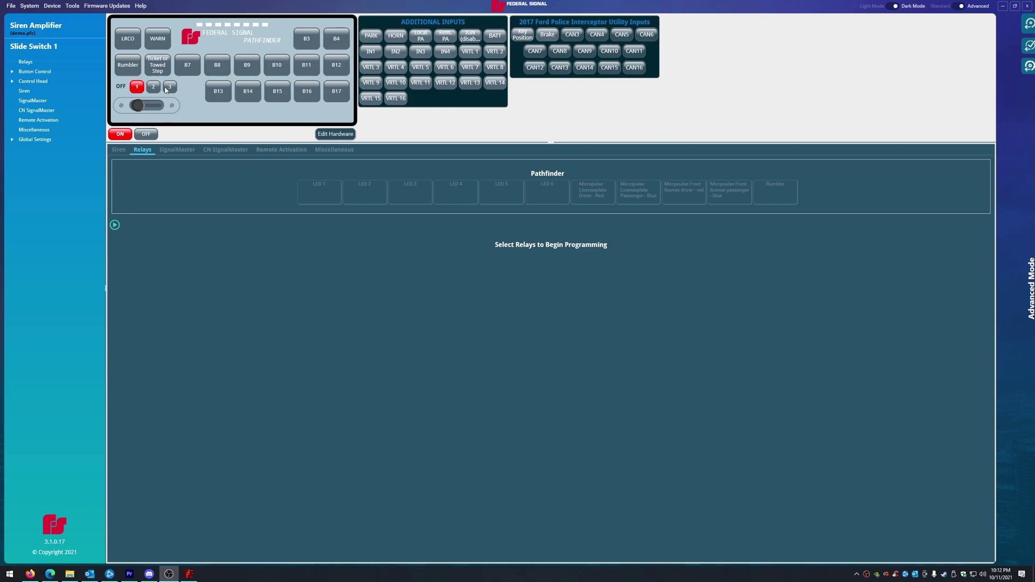
- Try having Slide Switch 1 remotely activate Slide Switch 3 with Toggles On, and clear that assignment
click(136, 87)
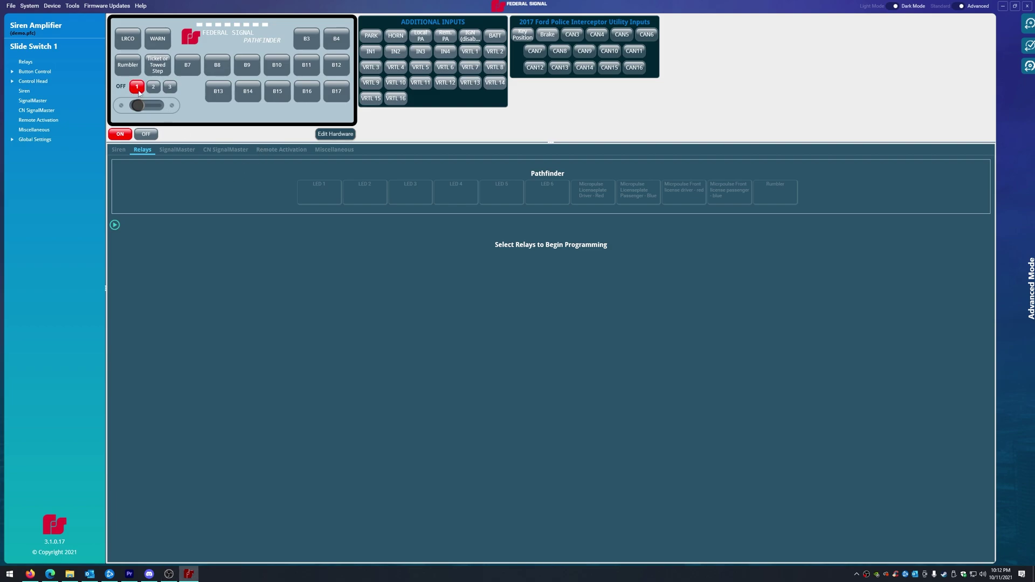
click(270, 151)
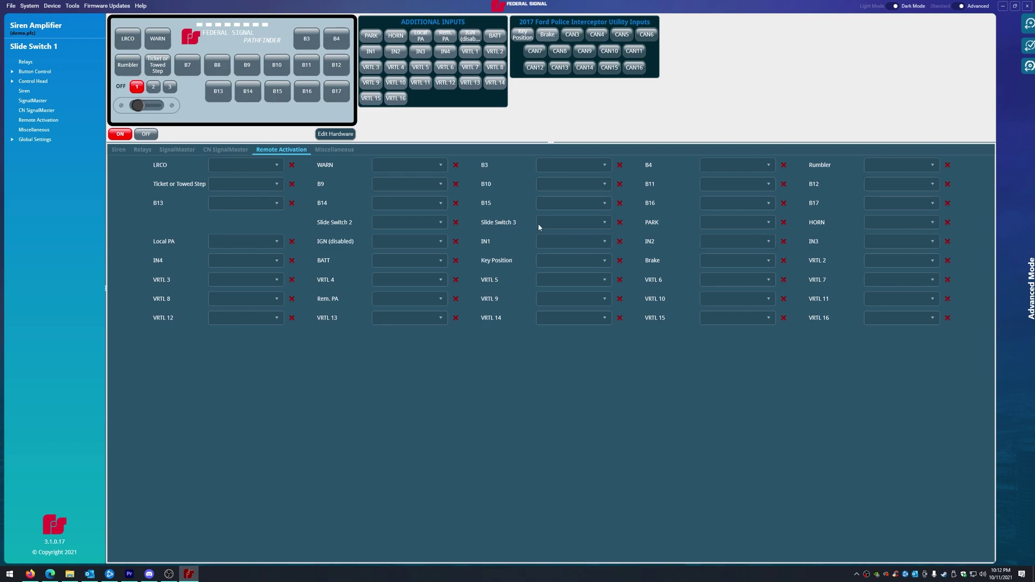
click(566, 222)
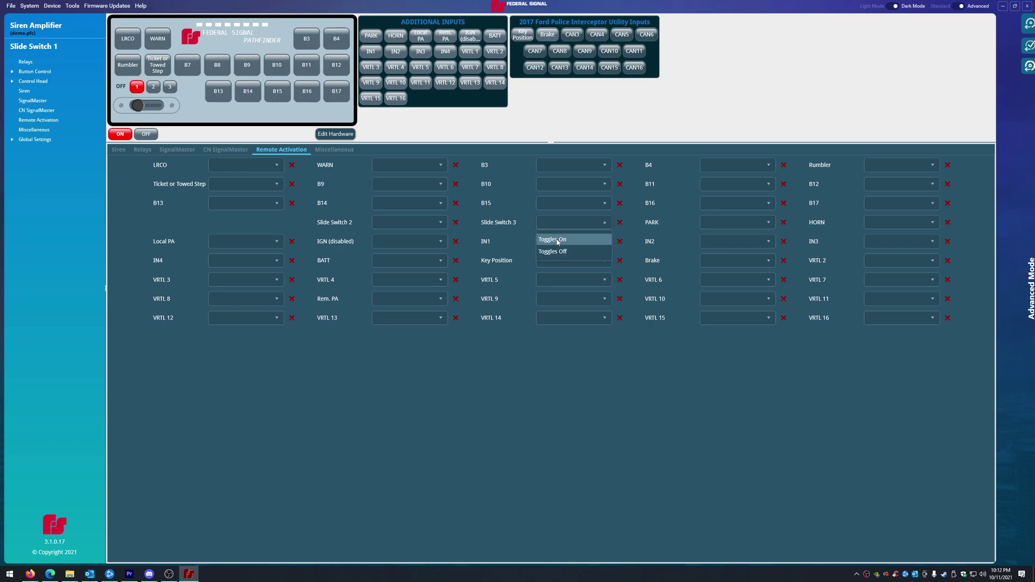
click(559, 240)
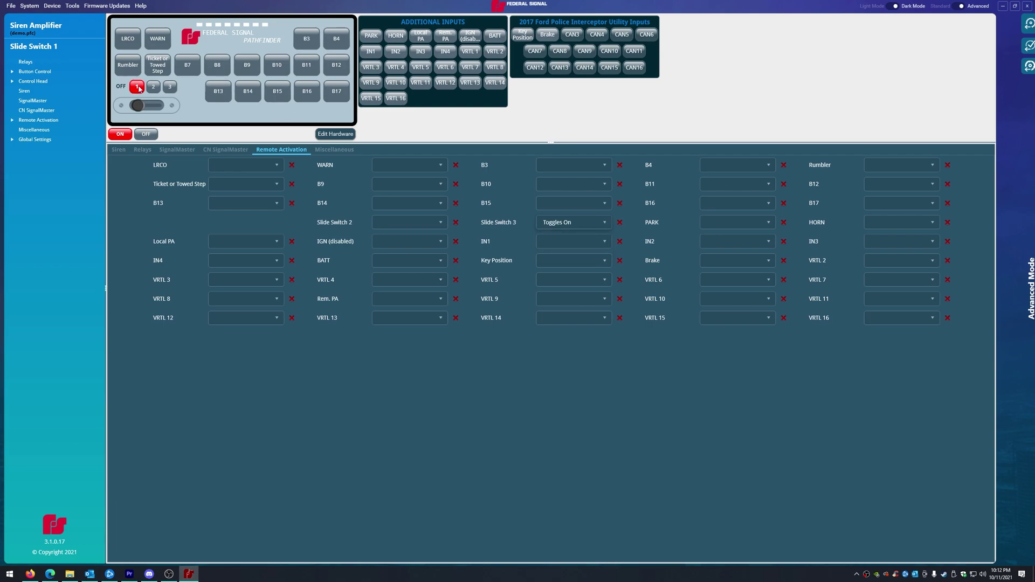
click(620, 224)
- Assign the Single 60 pattern to VRTL 1's Micropulse Licenseplate Driver - Red relay
click(464, 52)
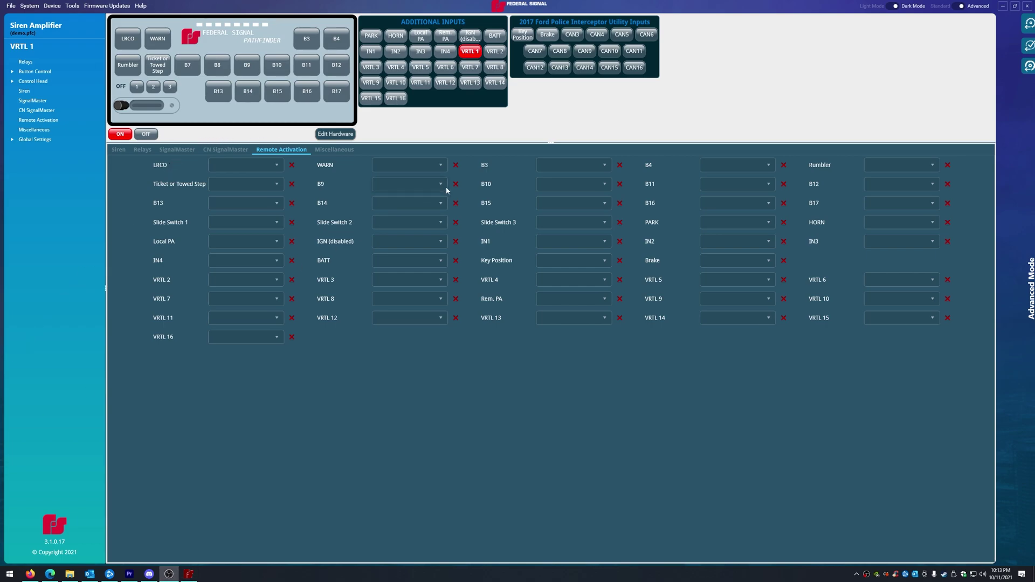
click(474, 53)
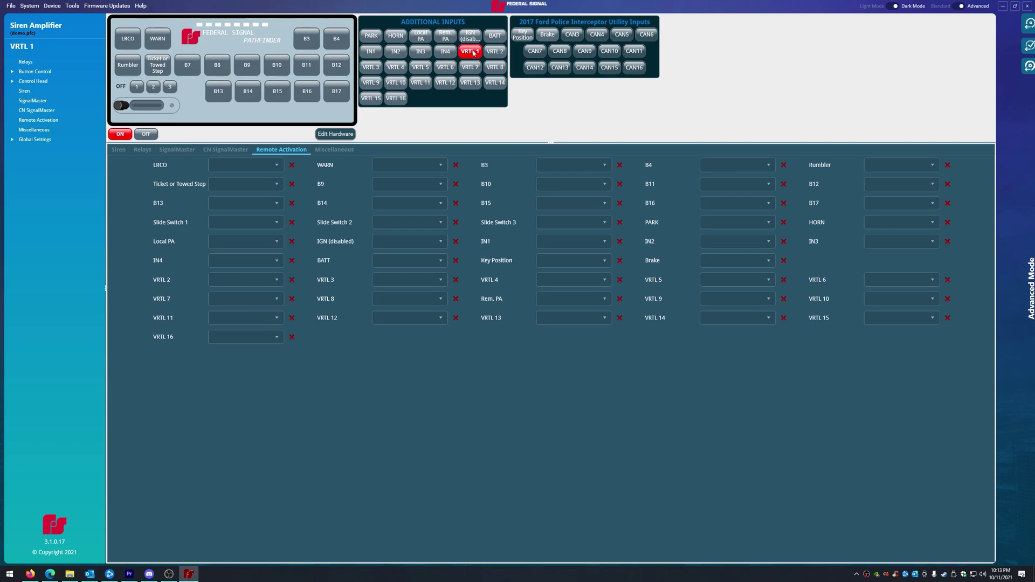
click(142, 150)
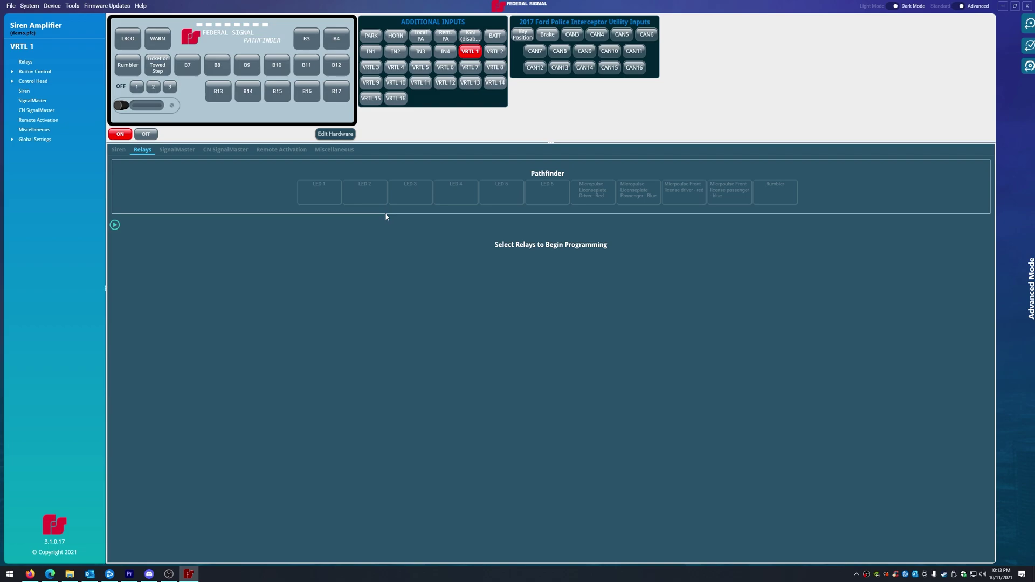
click(592, 193)
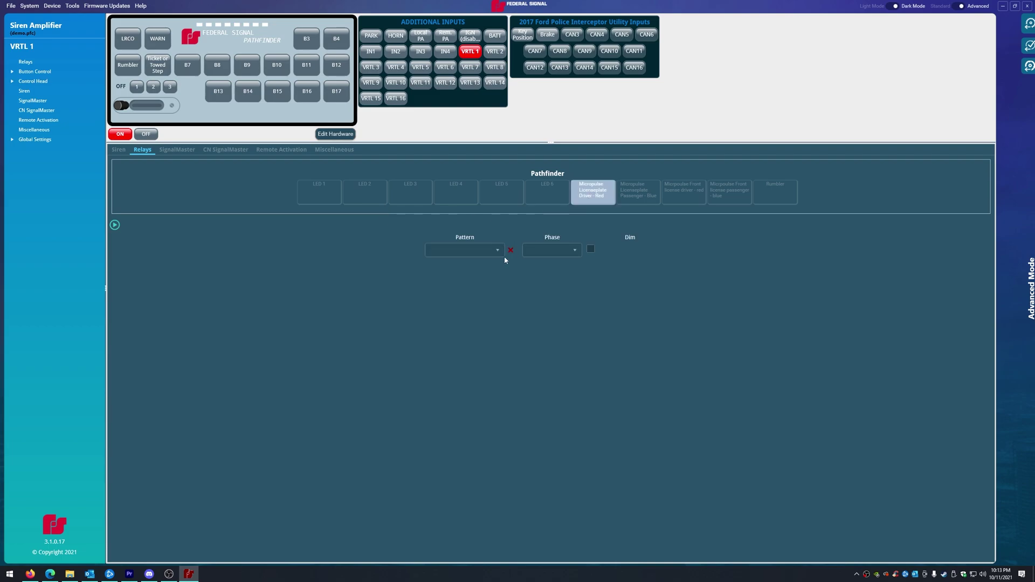
click(470, 251)
click(454, 280)
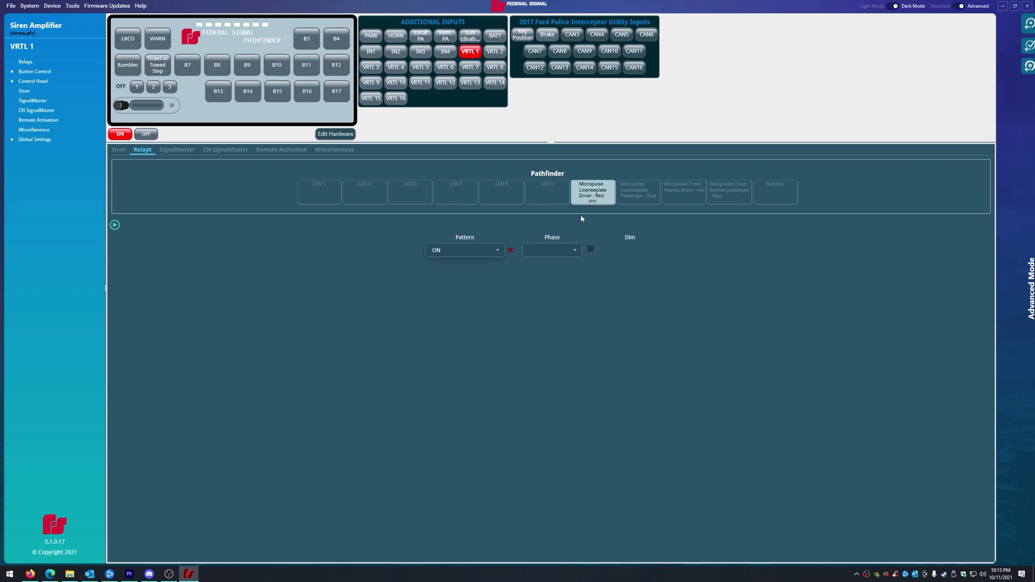
click(452, 250)
scroll(464, 318, down, 5)
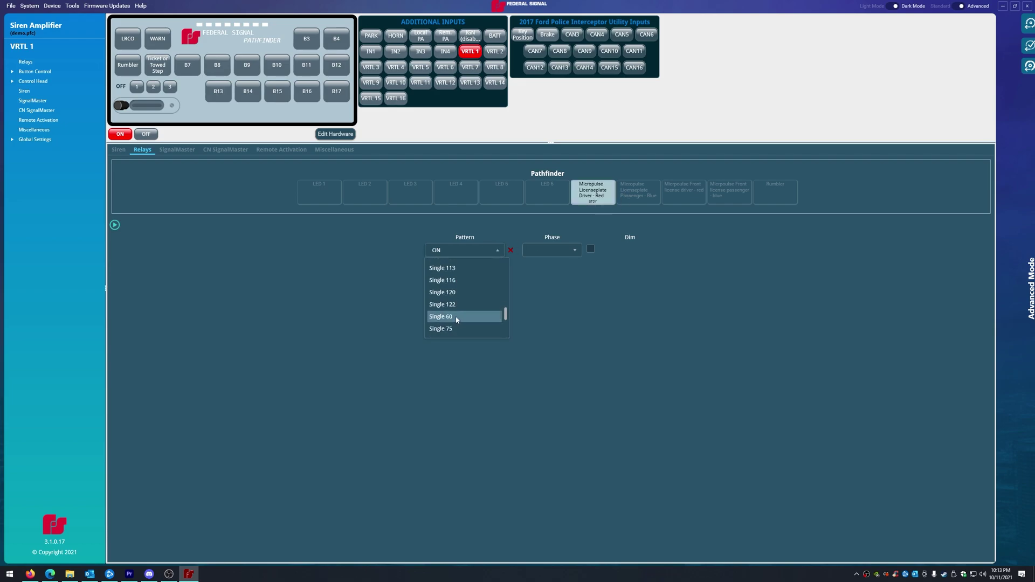
click(468, 317)
- Set VRTL 1's Micropulse Licenseplate Passenger - Blue relay to the Single 60 pattern at Phase 180
click(639, 192)
click(465, 250)
scroll(463, 302, down, 3)
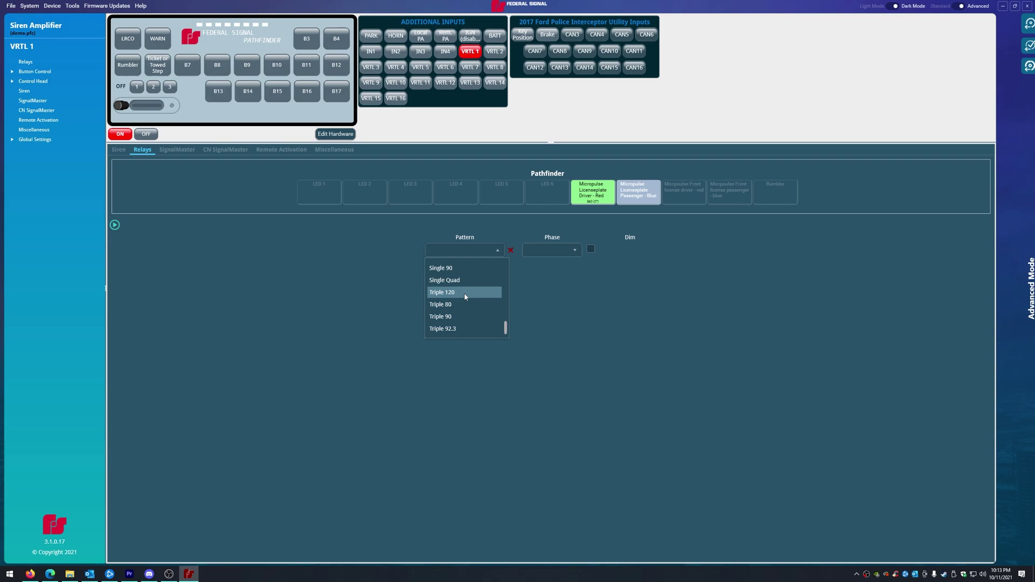
scroll(461, 291, up, 1)
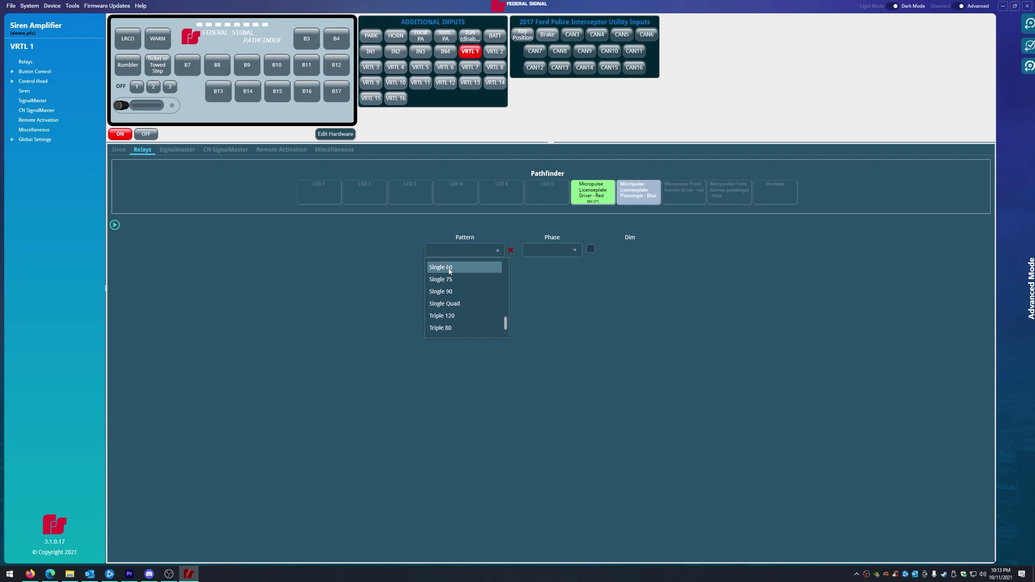
click(447, 264)
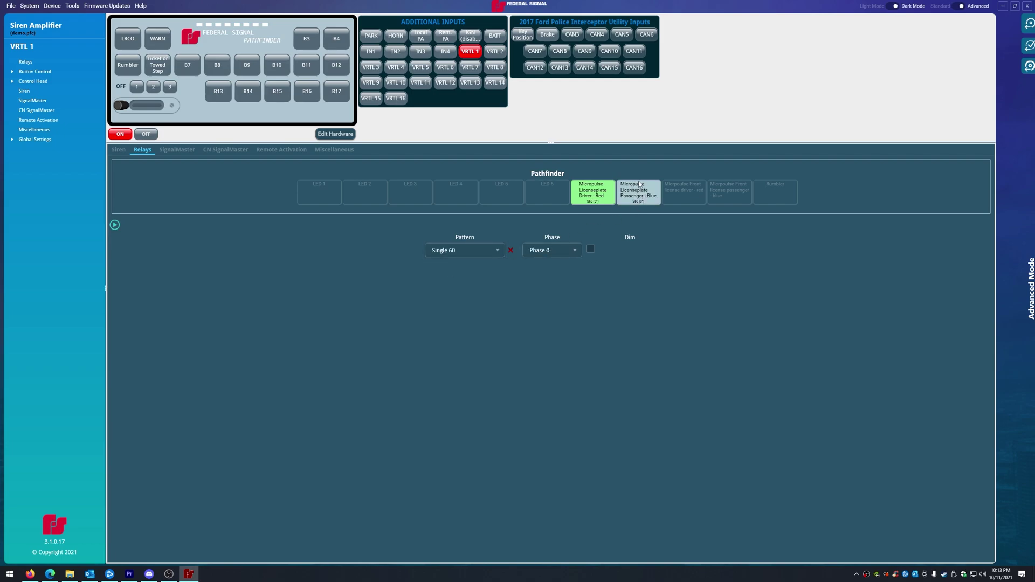
click(559, 251)
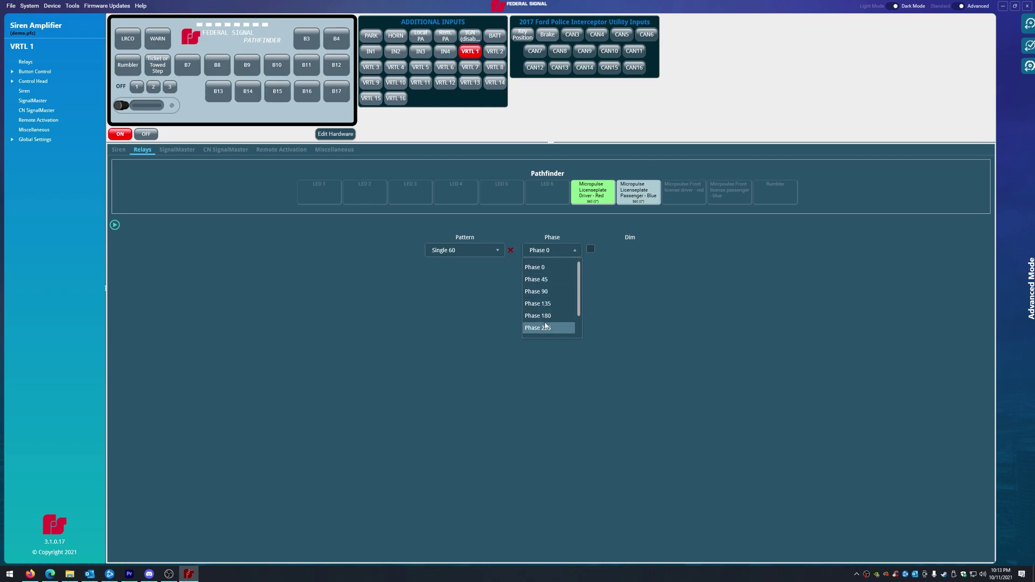
click(544, 317)
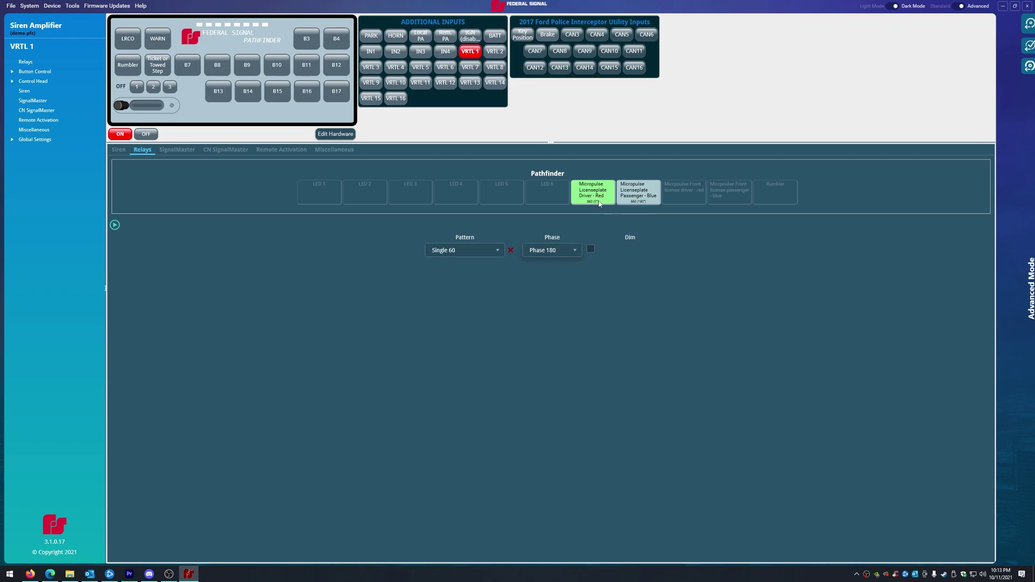
- Assign the Single 60 pattern to VRTL 2's front license driver - red and front license passenger - blue relays
click(495, 52)
click(688, 196)
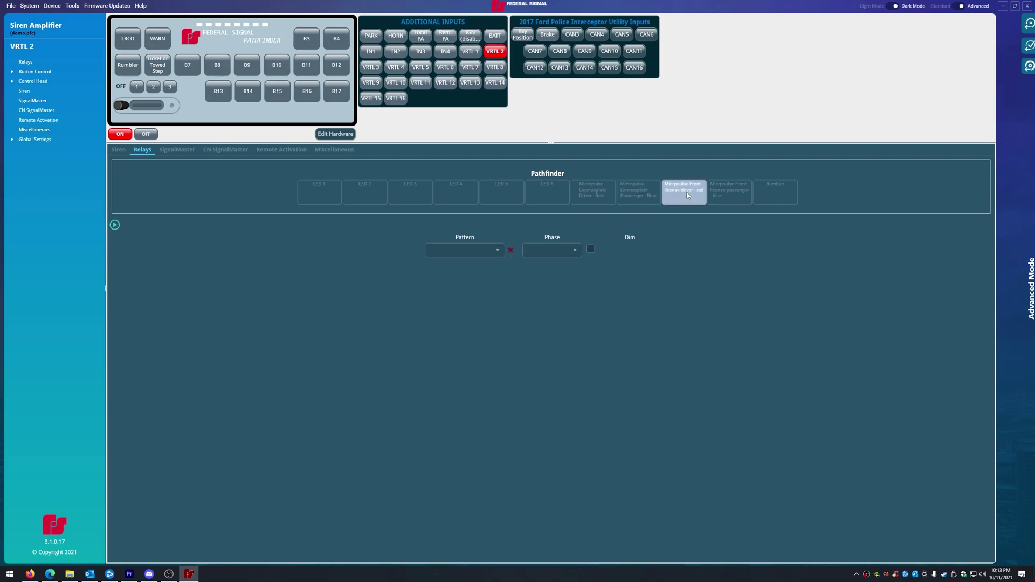
click(468, 250)
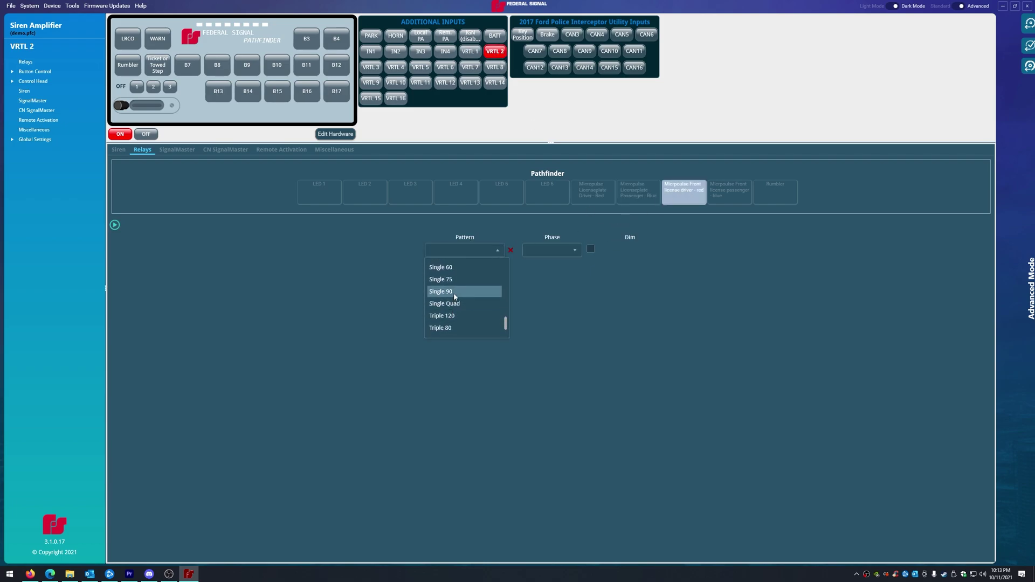
click(452, 268)
click(730, 193)
click(465, 251)
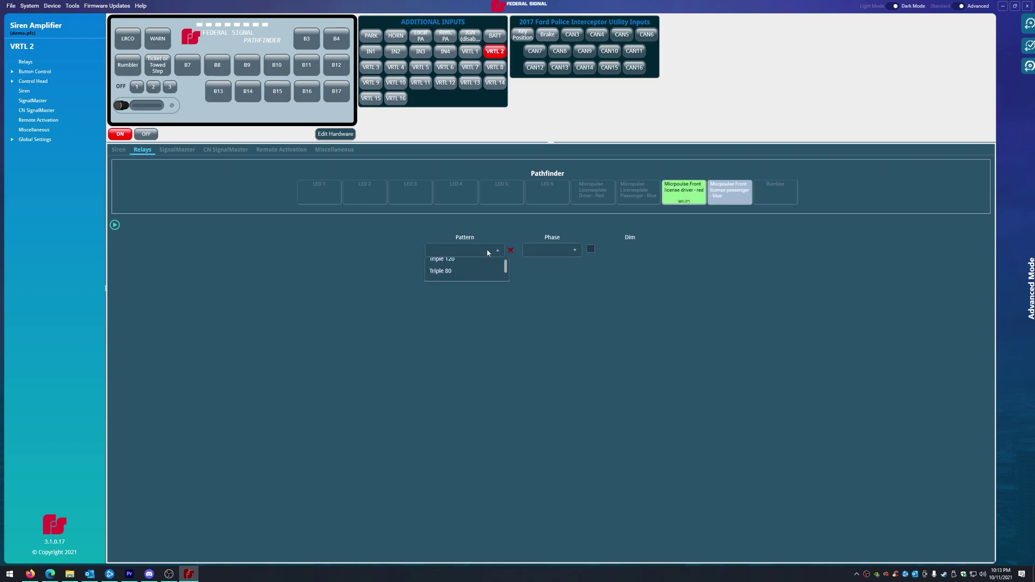
click(462, 267)
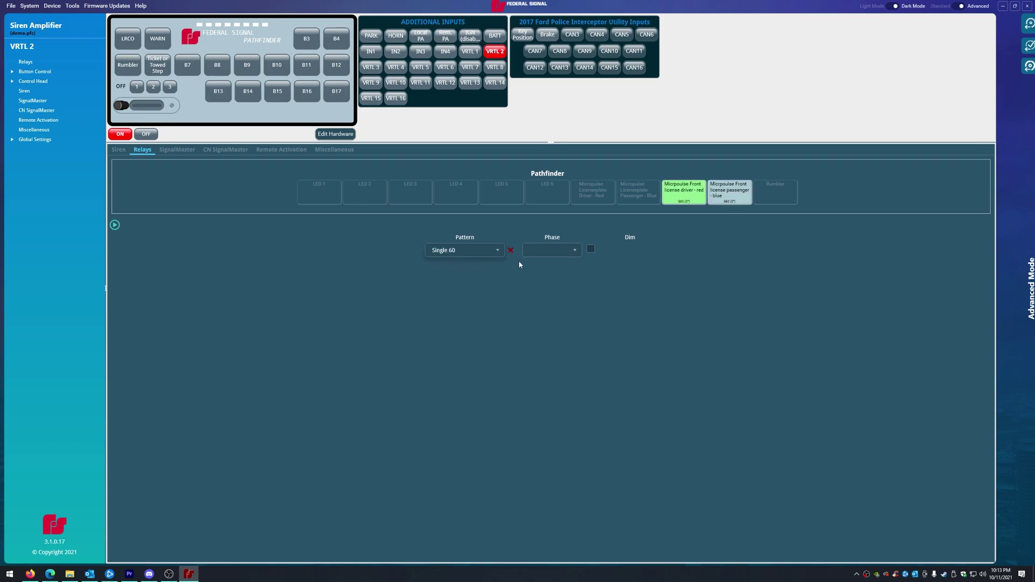
- Rename the VRTL 1 input as Front License Plate
click(468, 51)
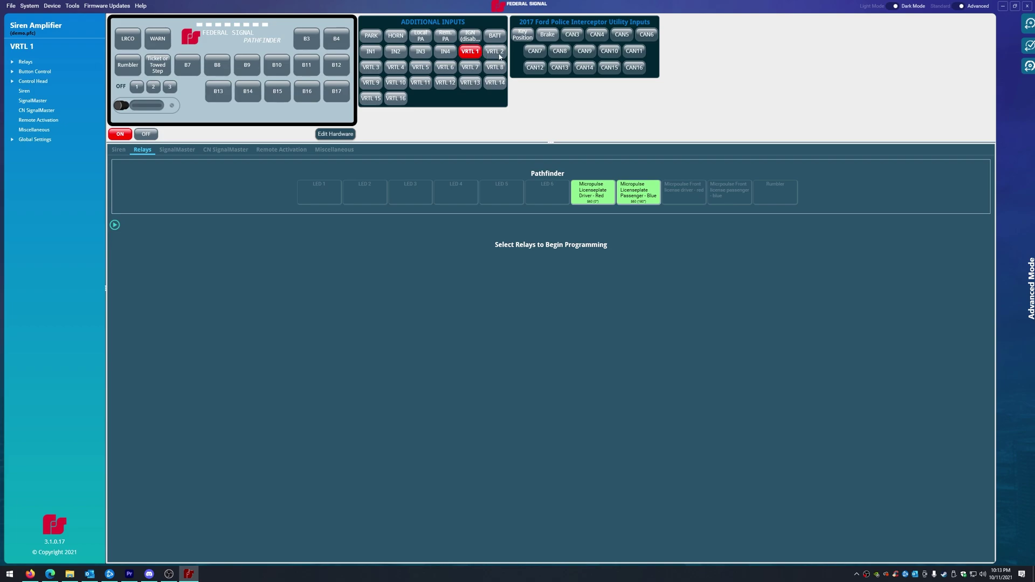
click(497, 53)
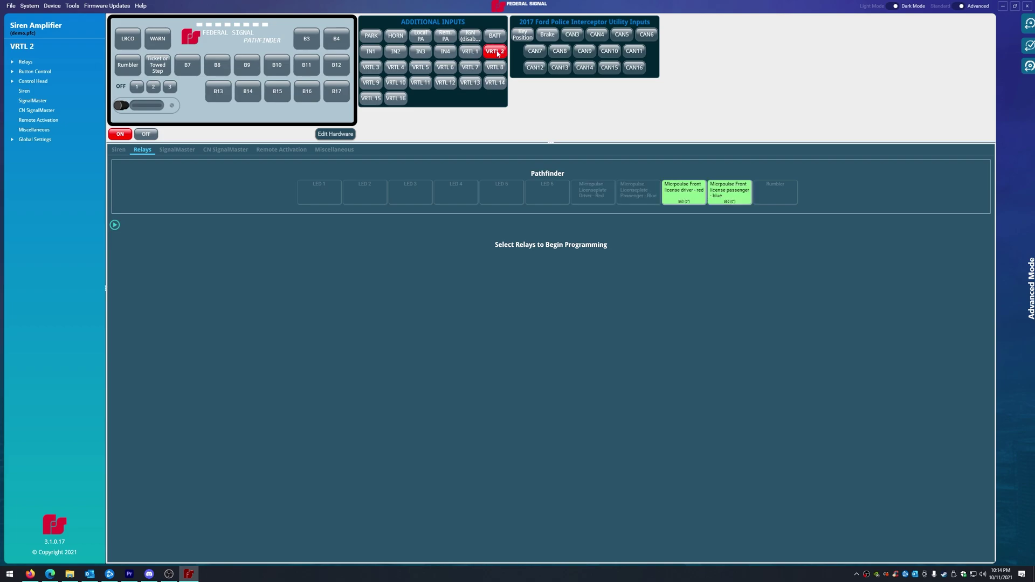
click(470, 51)
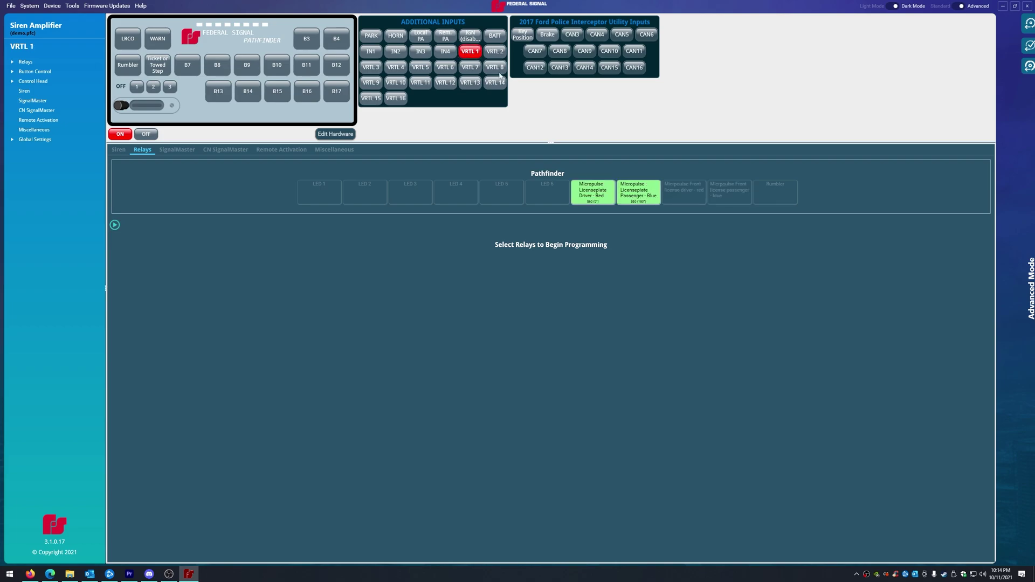
click(1030, 25)
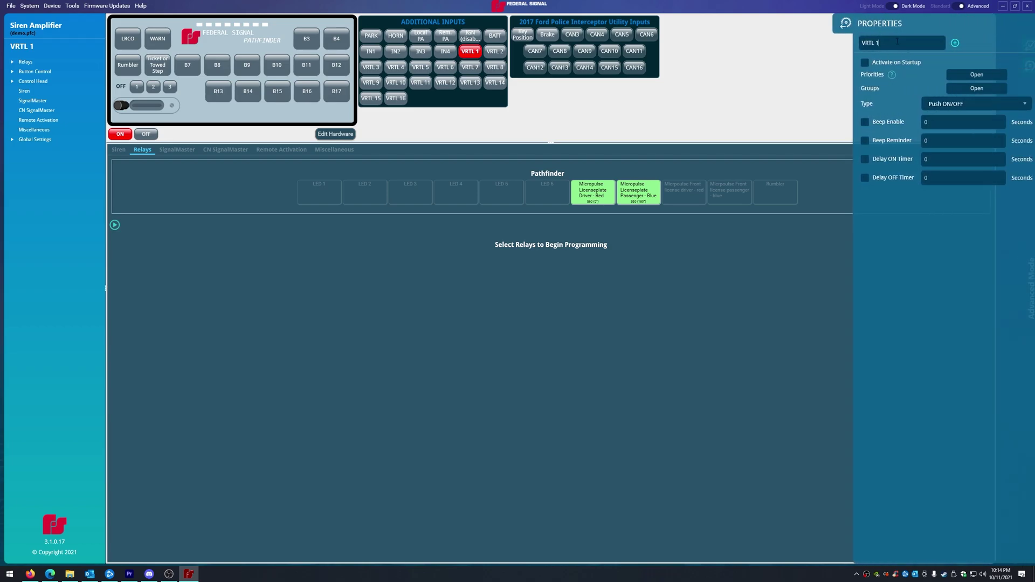
triple_click(897, 41)
text(Front License Plate)
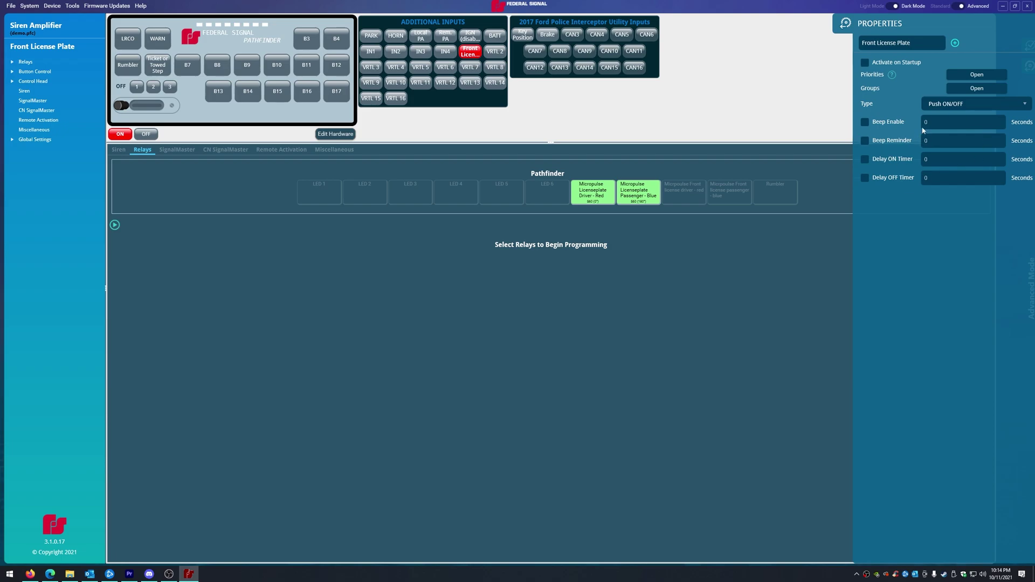
- Rename the VRTL 2 input as Rear License Plate and close its properties
click(494, 52)
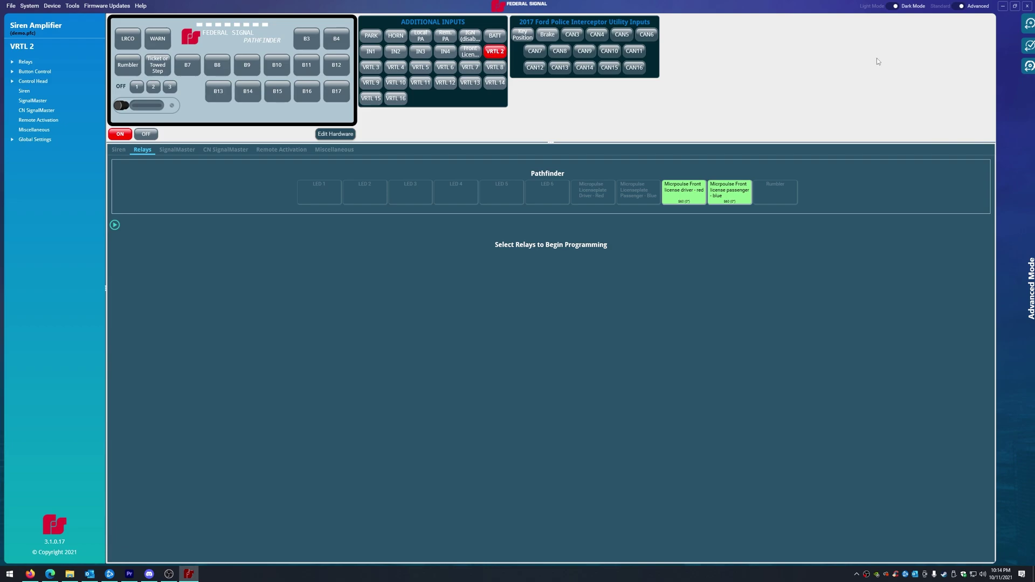
mouse_move(927, 69)
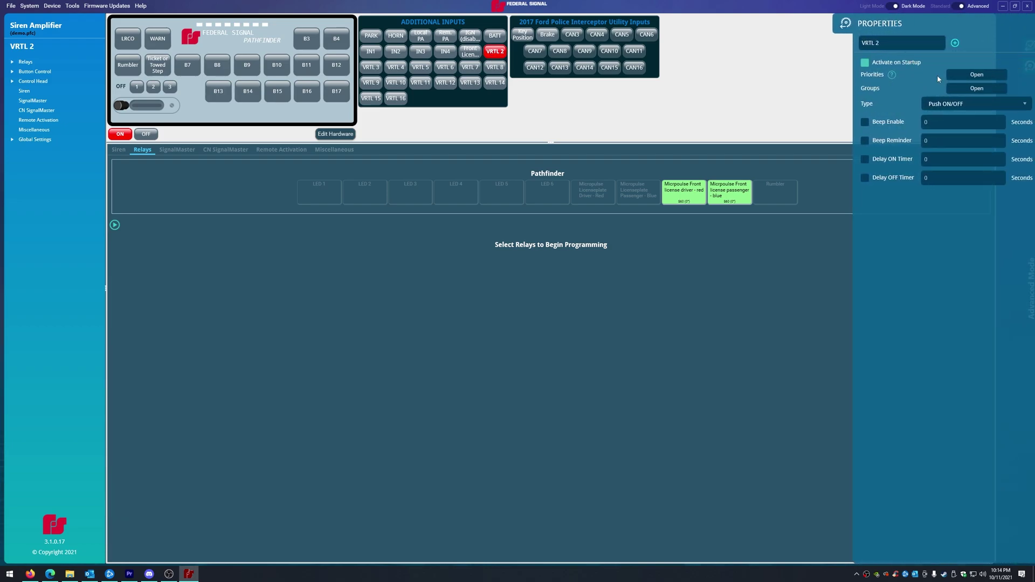
triple_click(902, 42)
text(Rear License Plate)
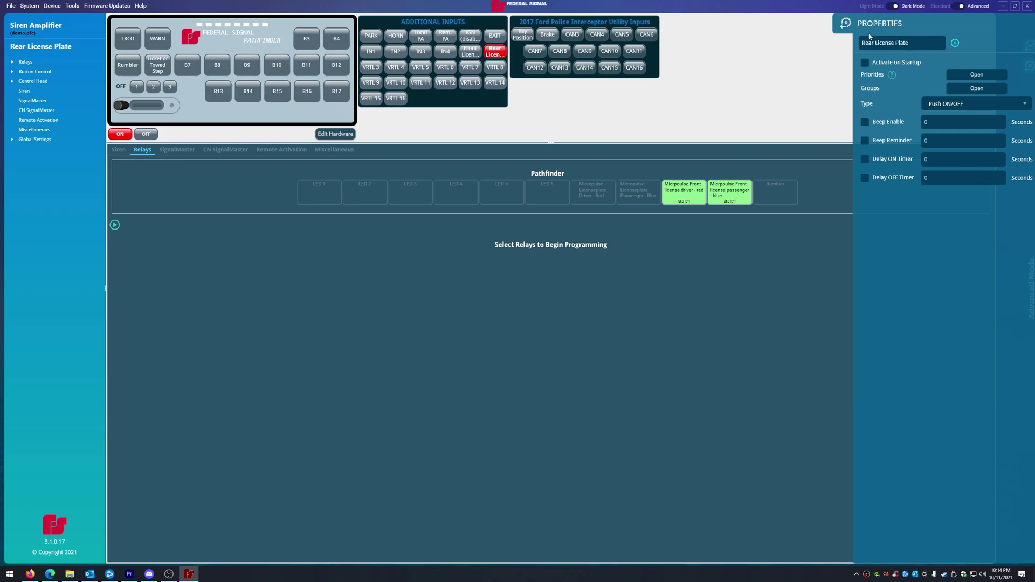
click(845, 25)
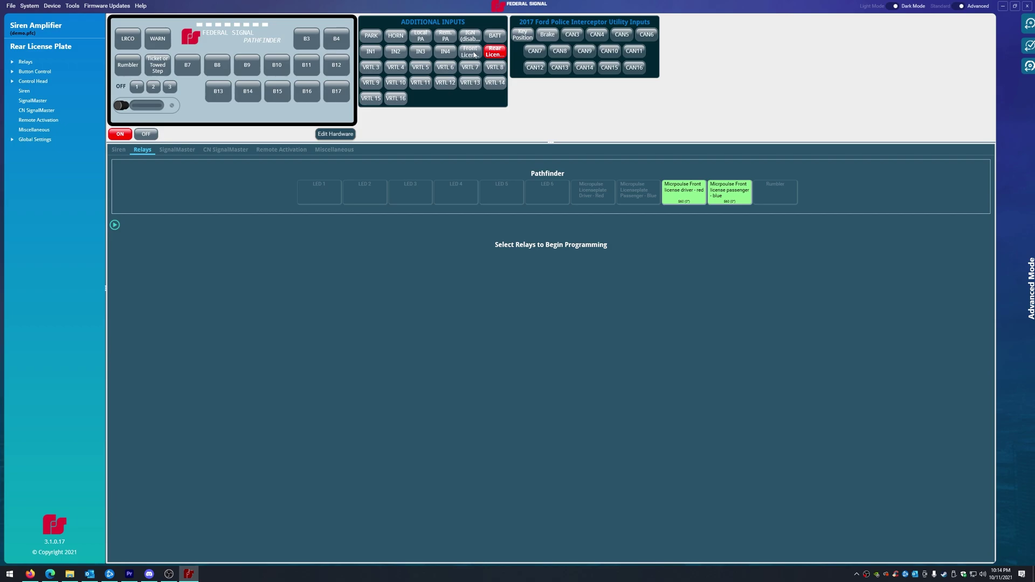
- Try the Single Quad pattern on Slide Switch 1's Micropulse Licenseplate Driver - Red relay, and remove it
click(137, 86)
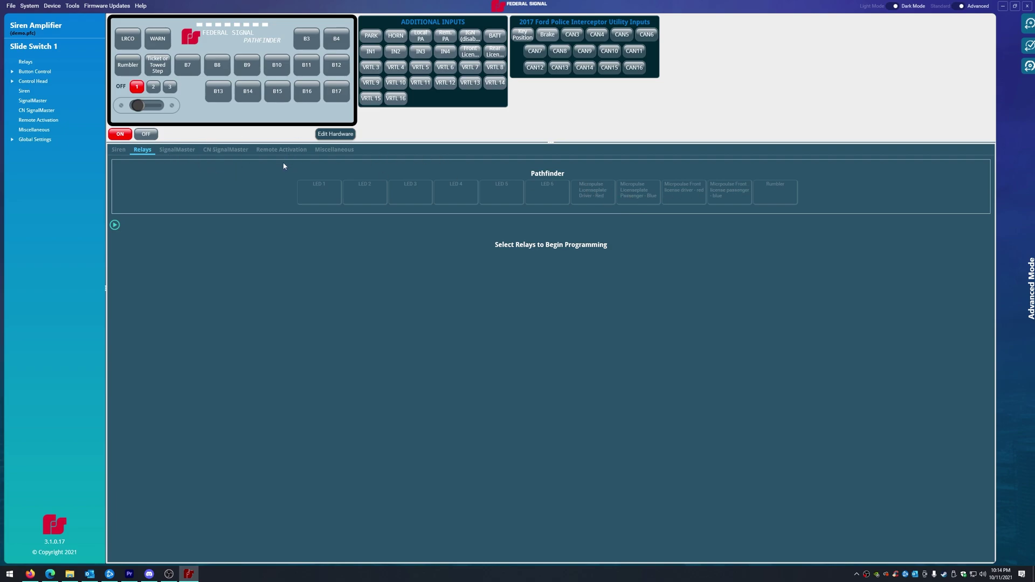
click(153, 86)
click(169, 86)
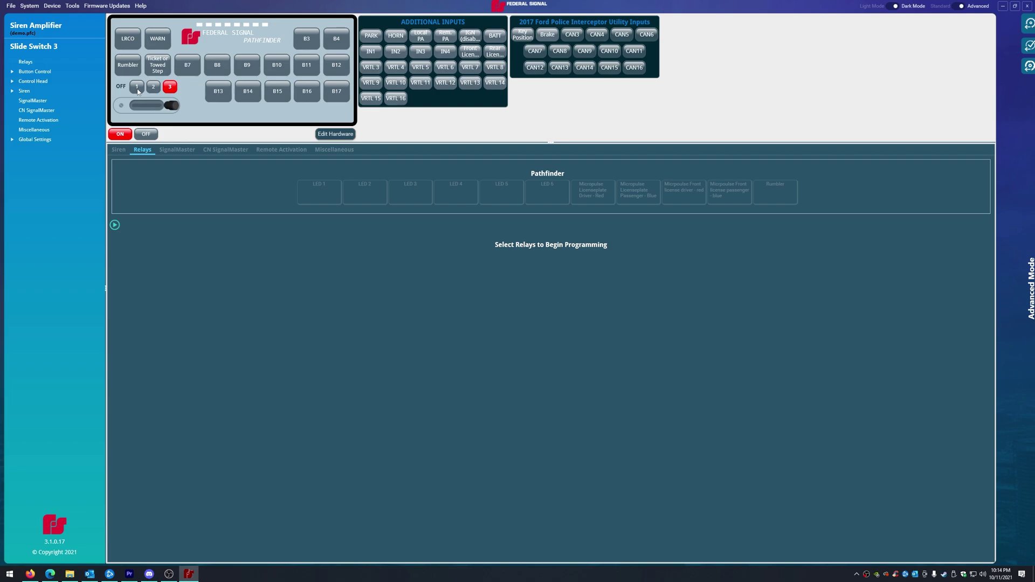
click(137, 88)
click(611, 198)
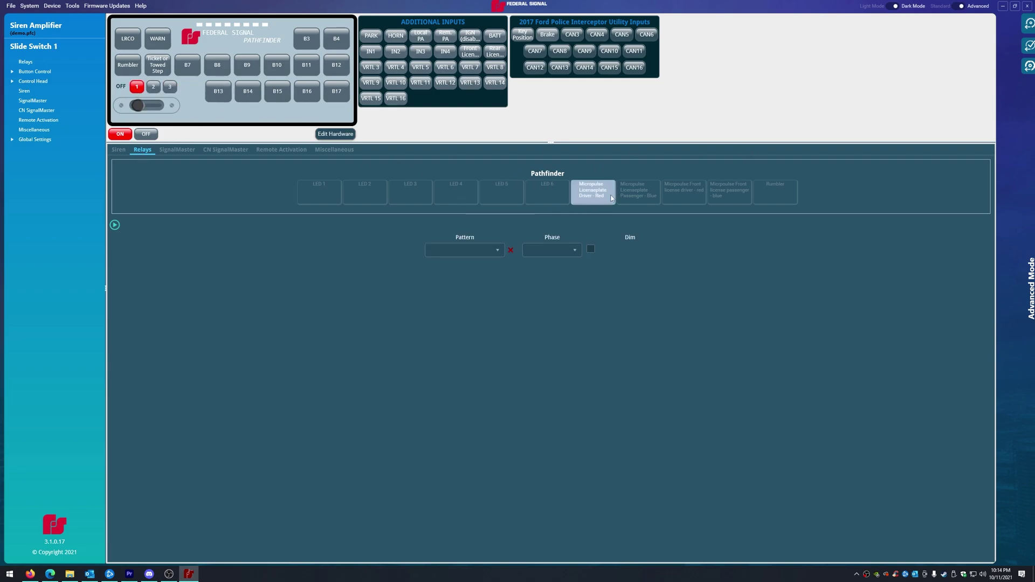
click(496, 252)
click(449, 310)
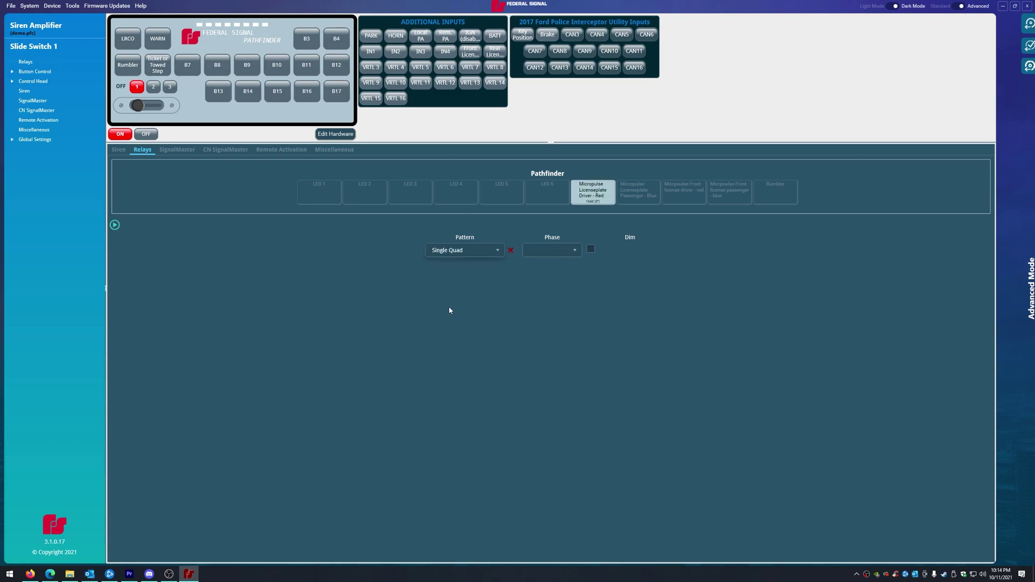
click(597, 200)
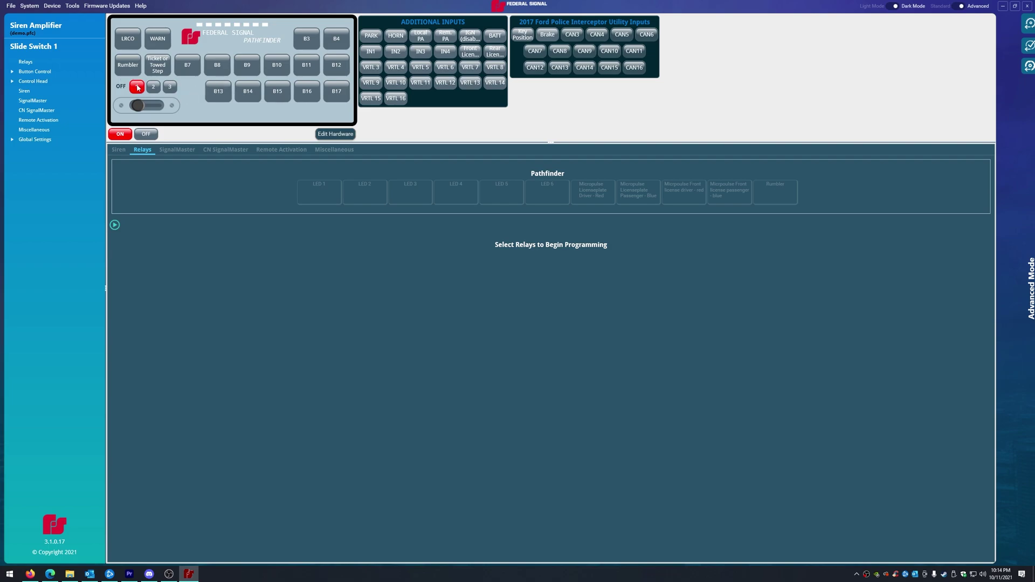
- Set the Rear License Plate remote activation to Toggles On for Slide Switch 1 and Slide Switch 2
click(281, 151)
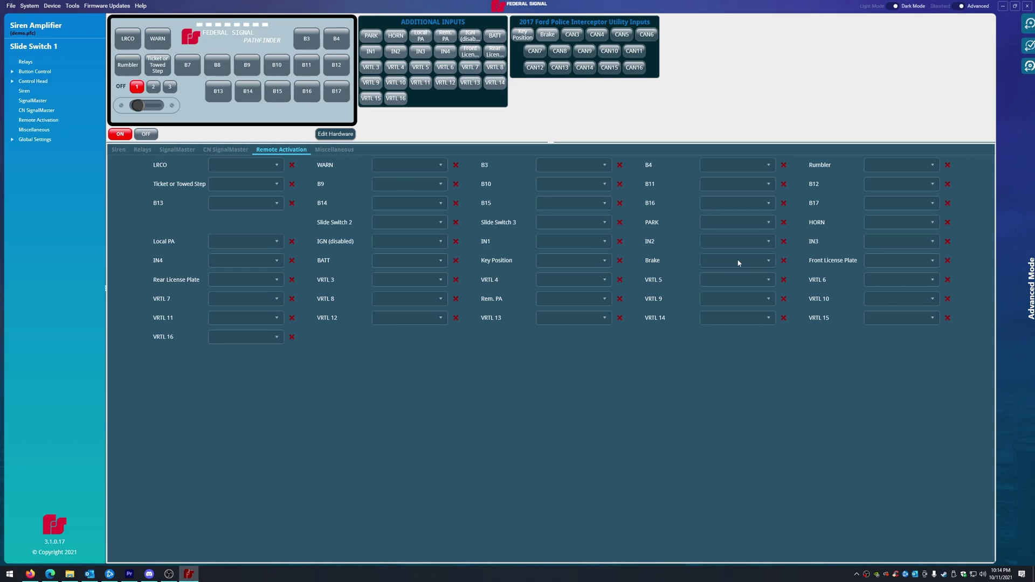
click(254, 280)
click(241, 296)
click(153, 87)
click(253, 279)
click(242, 298)
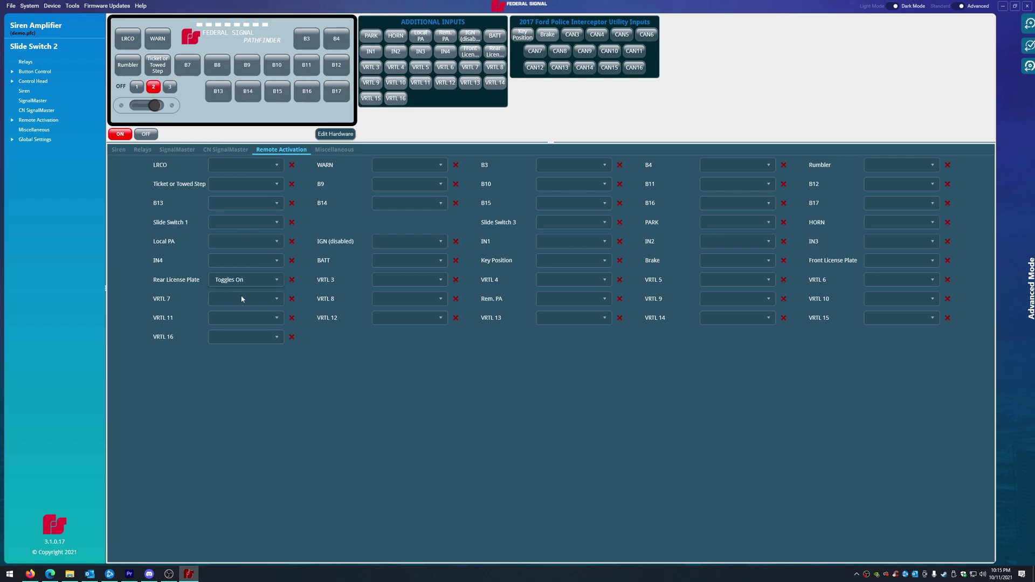
- Set Front License Plate to Toggles On for Slide Switch 2, and both license plate inputs to Toggles On for Slide Switch 3
click(884, 263)
click(881, 283)
click(170, 87)
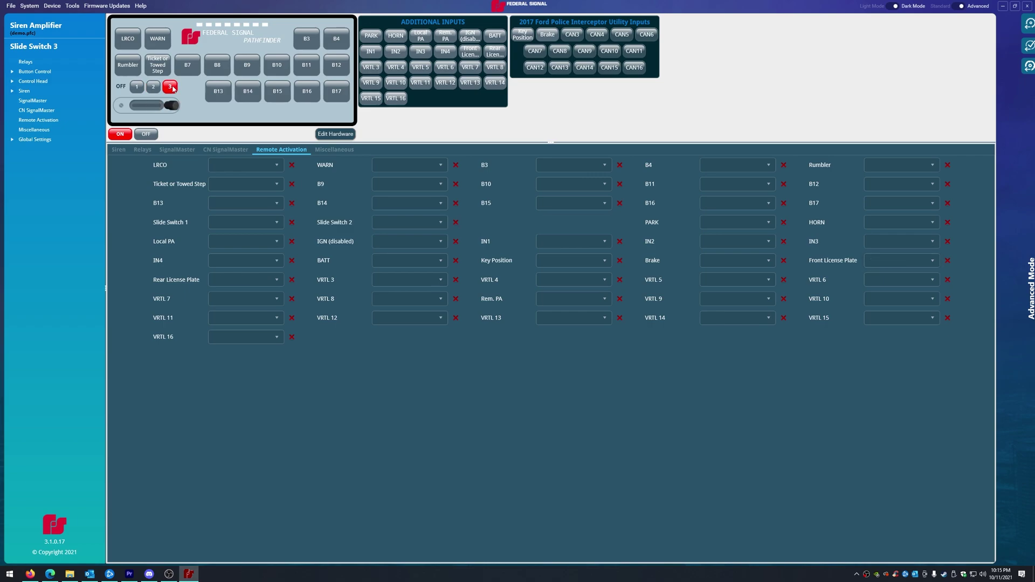
click(236, 281)
click(235, 296)
click(895, 261)
click(883, 279)
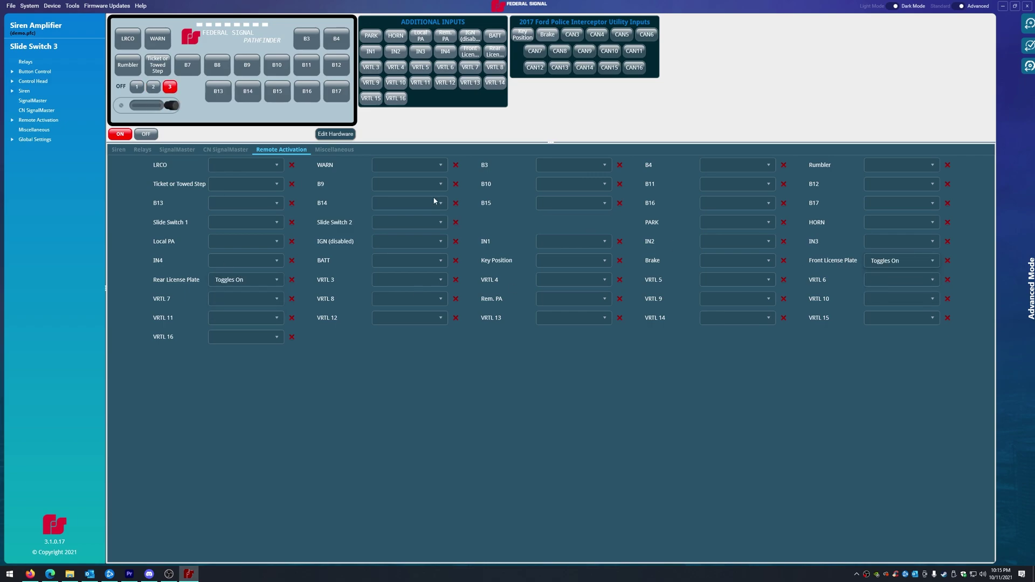
- Review Slide Switch 3's relay and siren settings and the remote activations of all three slide switch positions
click(142, 150)
click(119, 150)
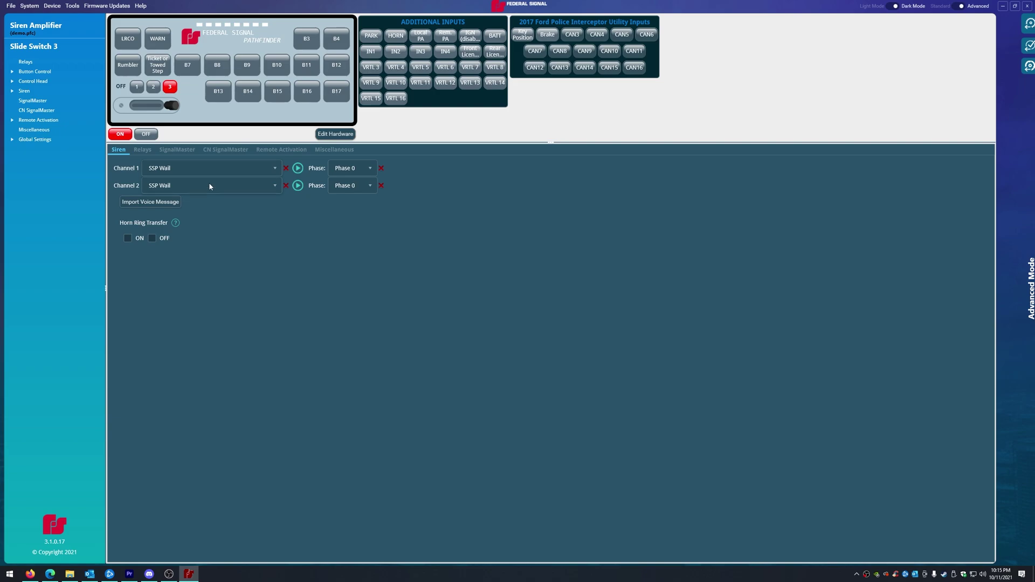
click(274, 147)
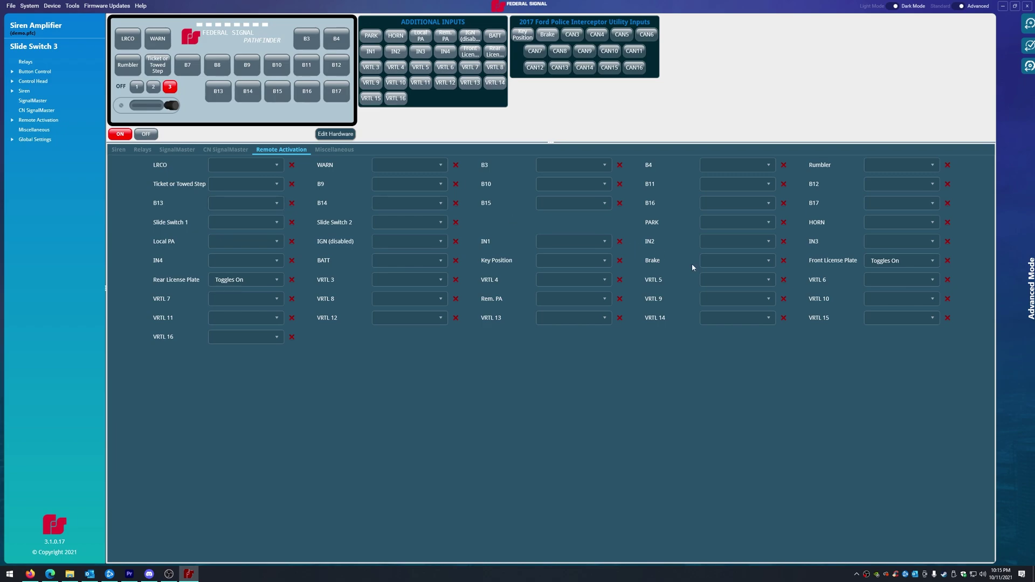
click(136, 88)
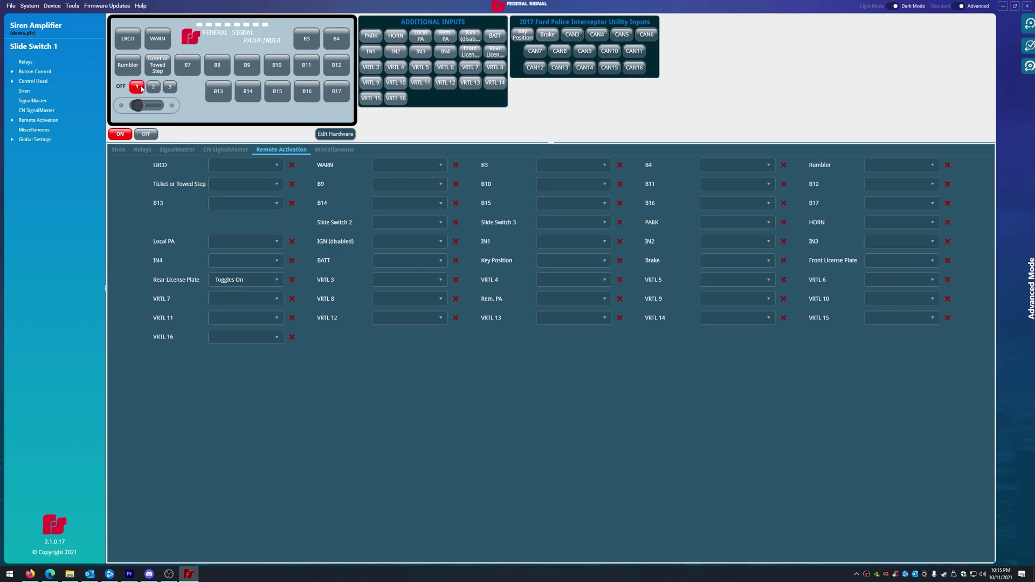
click(153, 87)
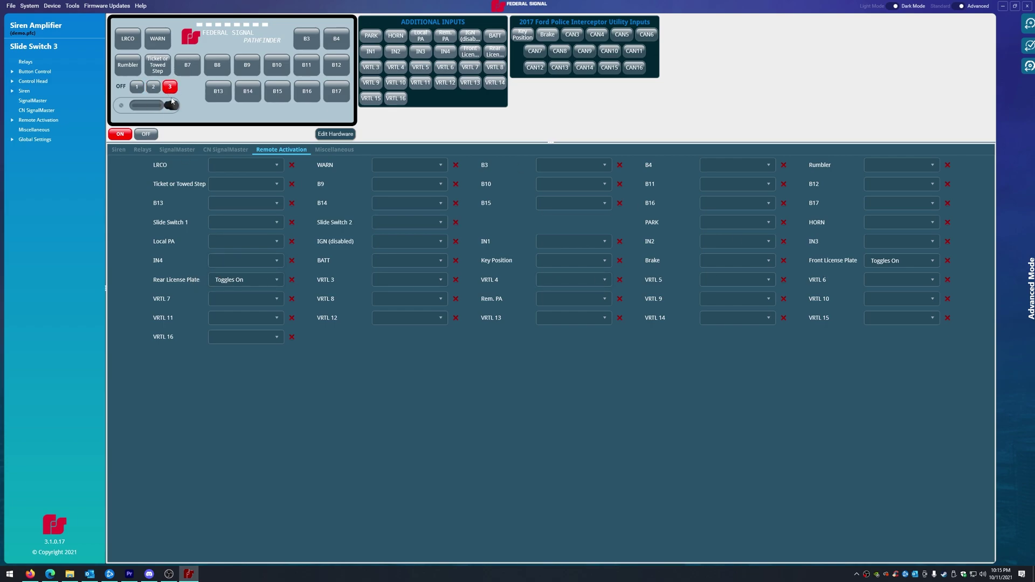
click(138, 87)
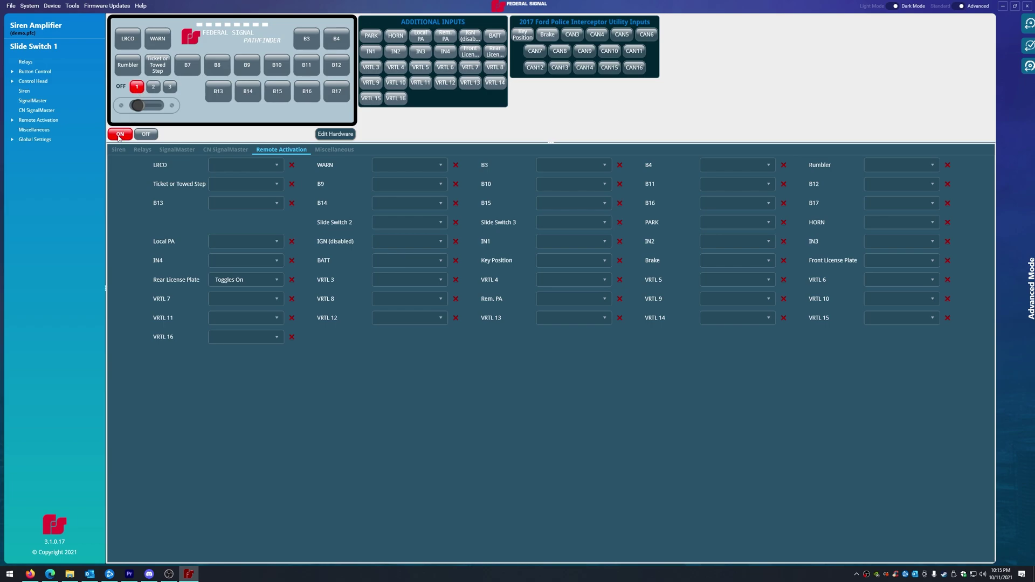
click(146, 134)
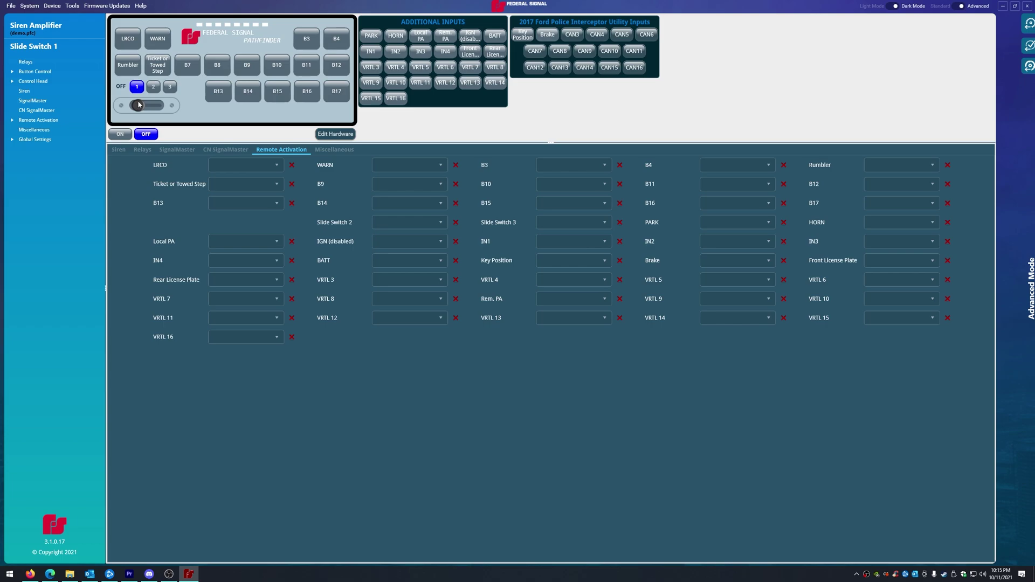
click(154, 89)
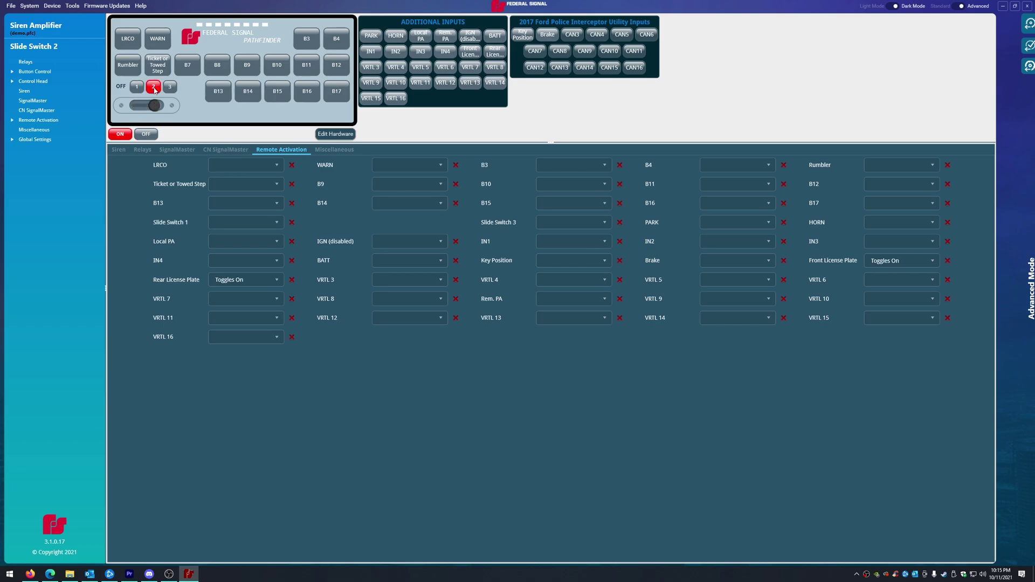
click(135, 87)
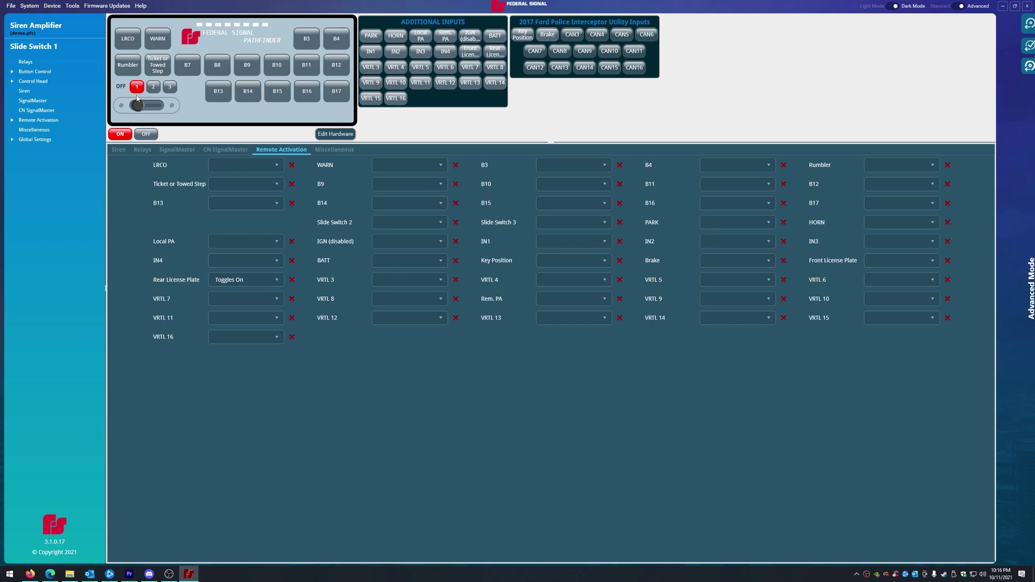
- Set the Rear License Plate remote activation to Toggles Off for Slide Switch 1's off state
click(147, 134)
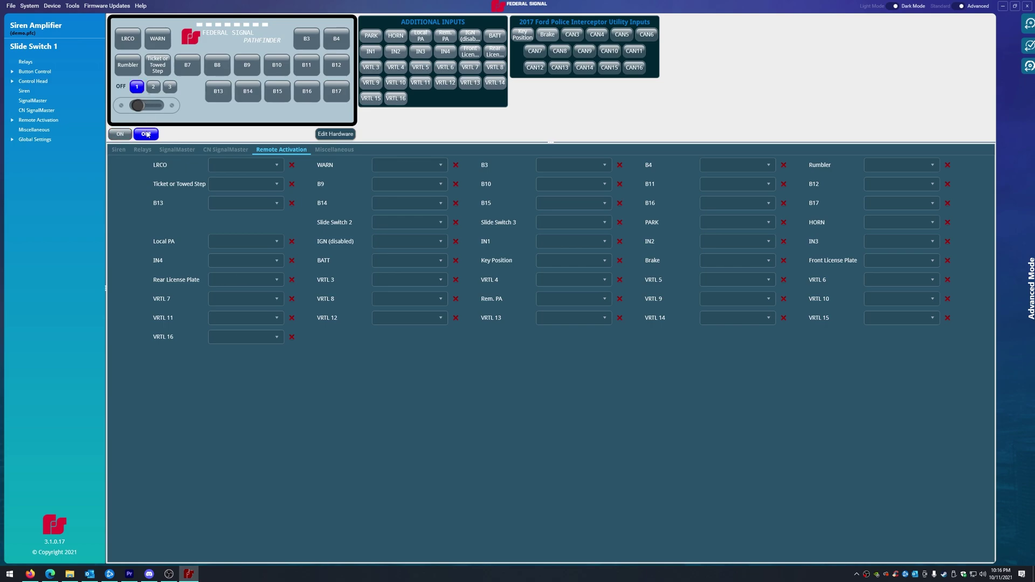
click(247, 279)
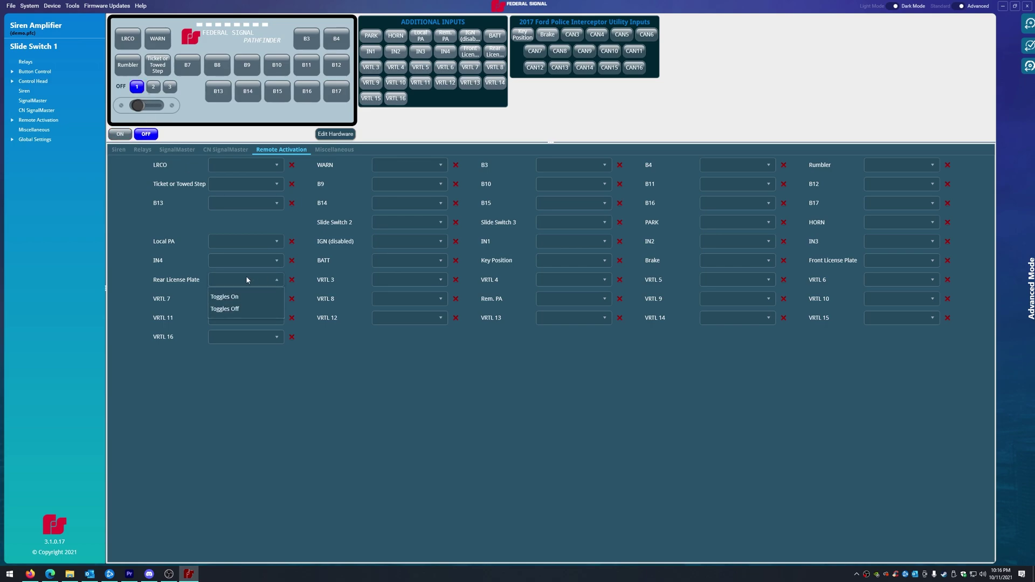
click(227, 310)
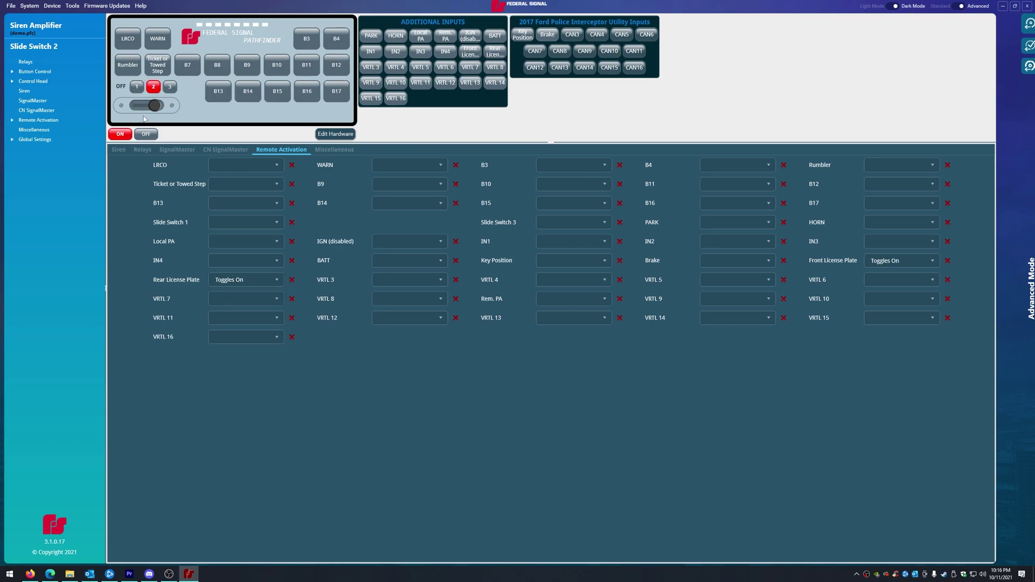
- Set the Rear and Front License Plate remote activations to Toggles Off for Slide Switch 2's off state
click(146, 133)
click(232, 280)
click(227, 310)
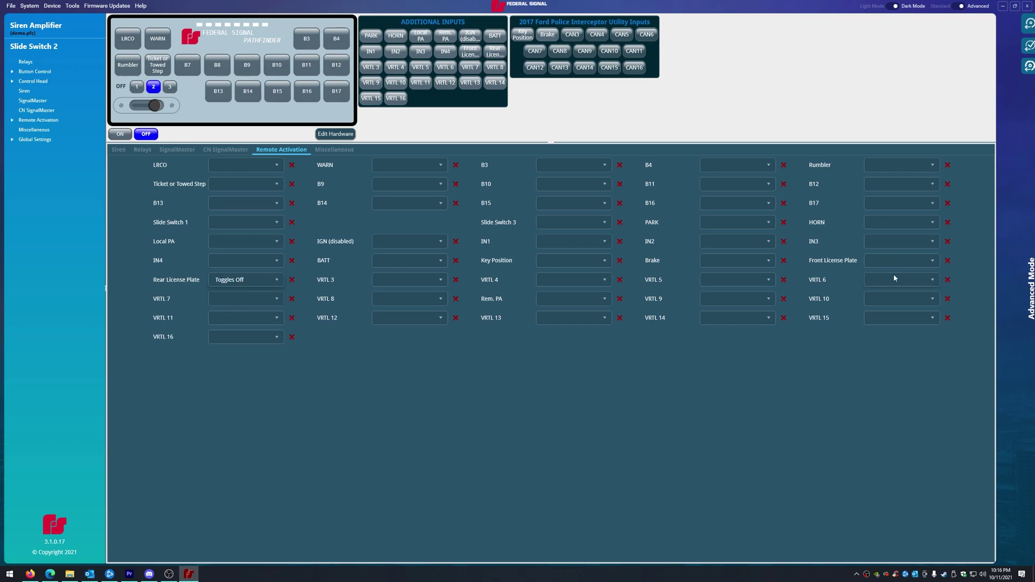
click(894, 261)
click(890, 290)
- Set the Rear and Front License Plate remote activations to Toggles Off for Slide Switch 3's off state
click(170, 86)
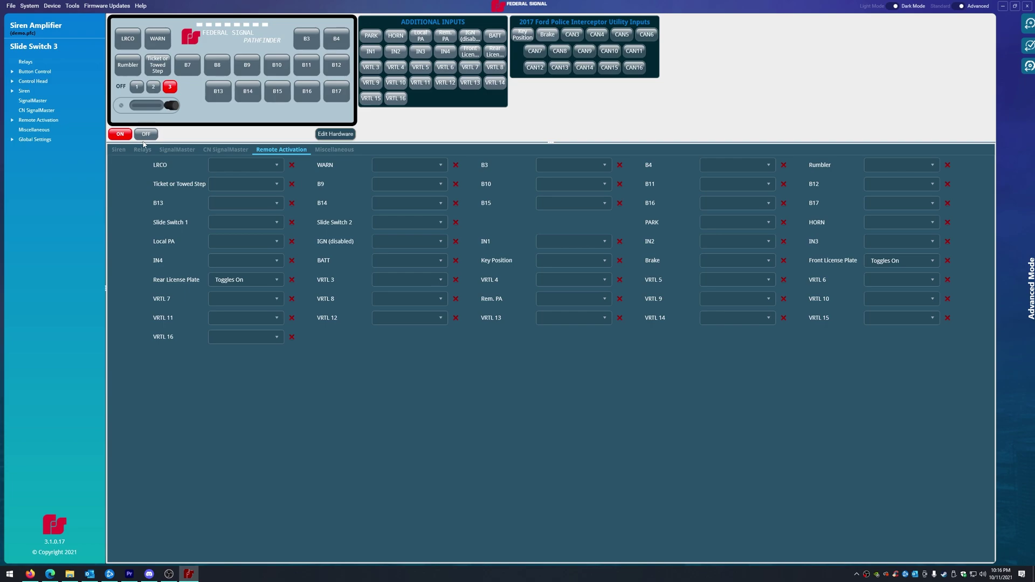
click(146, 134)
click(251, 278)
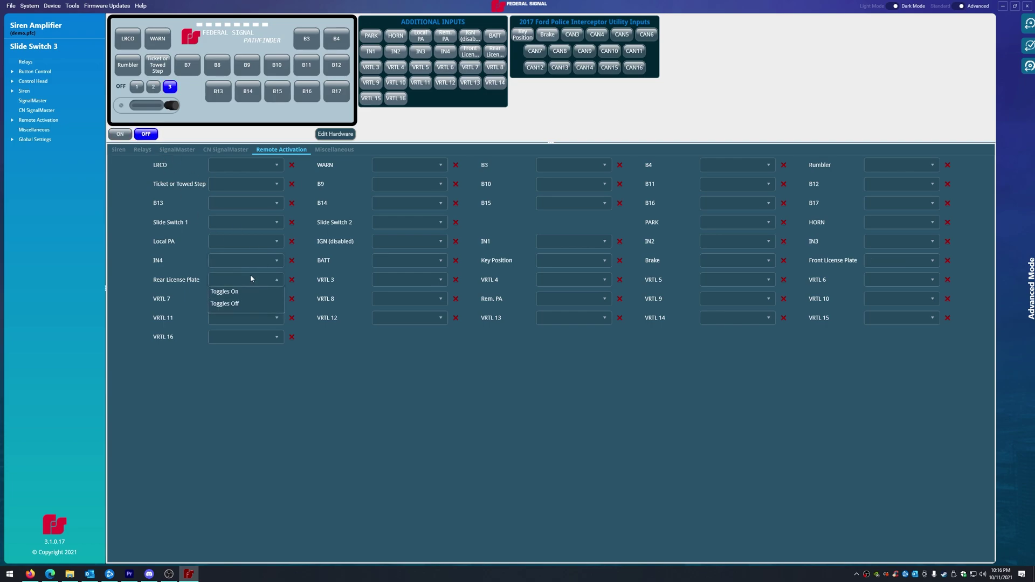
click(231, 304)
click(885, 262)
click(866, 282)
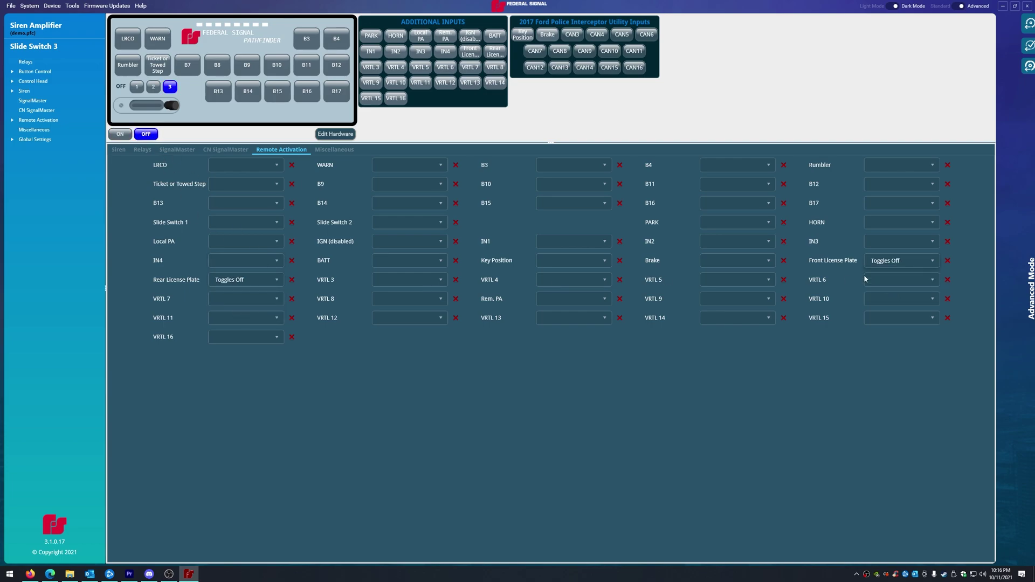
- Set the Front License Plate remote activation to Toggles On for button B8's on state
click(124, 135)
click(136, 87)
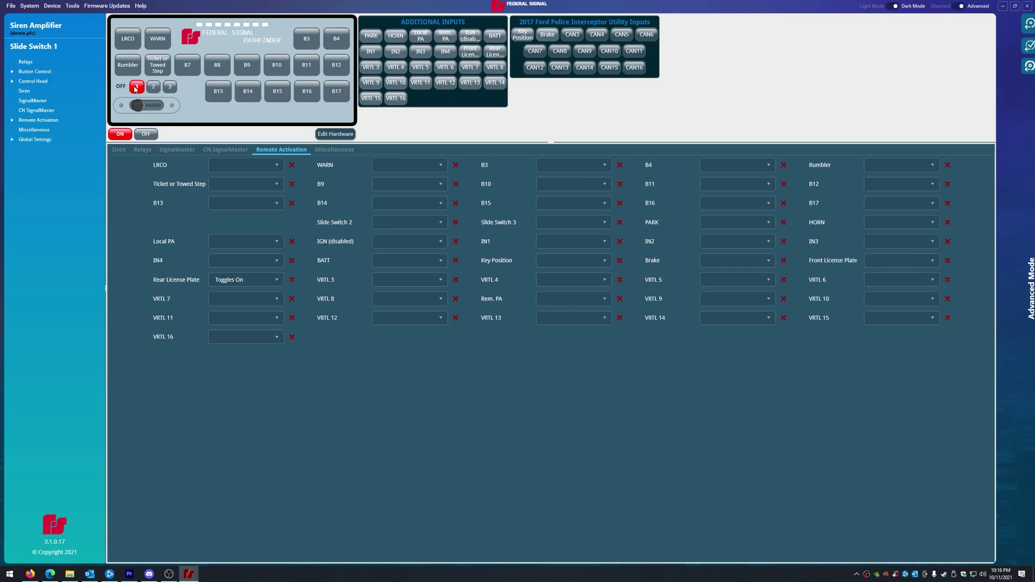
click(136, 87)
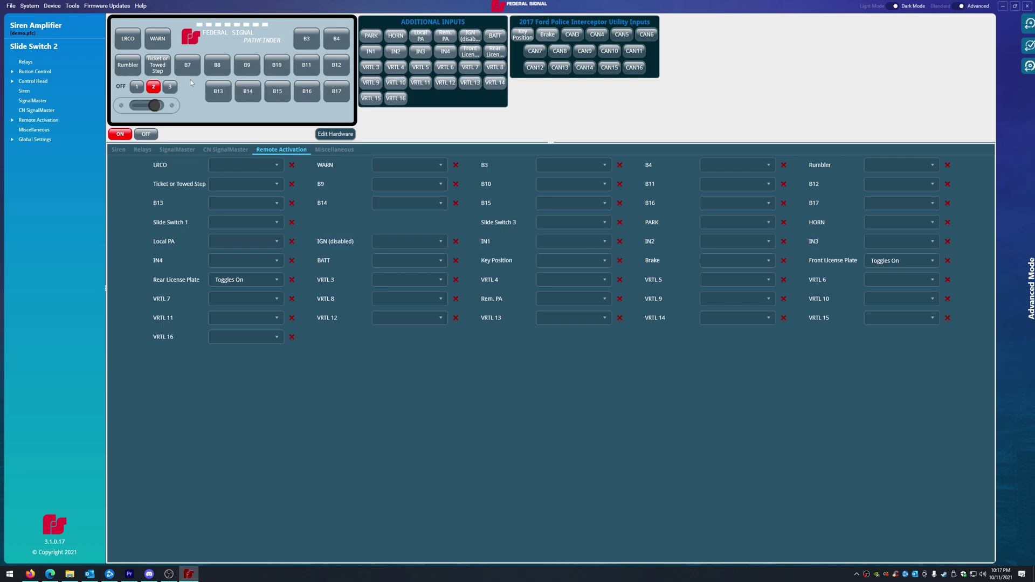
click(217, 64)
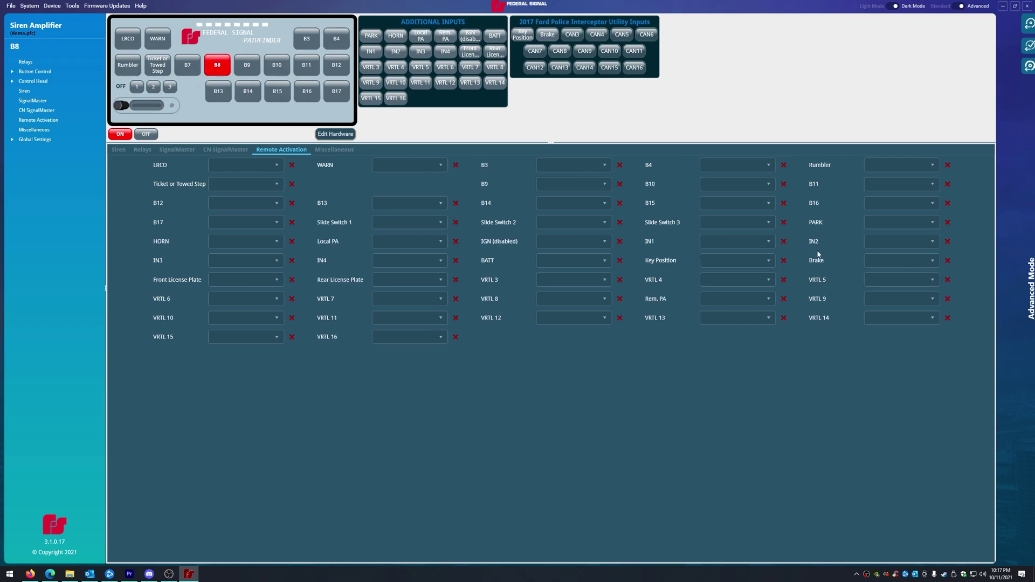
click(239, 280)
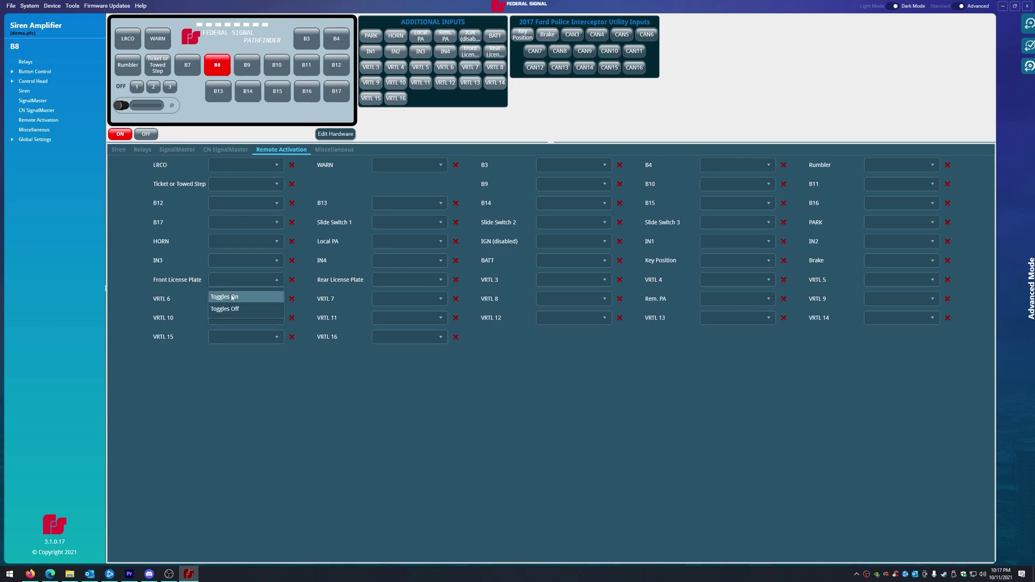
click(231, 296)
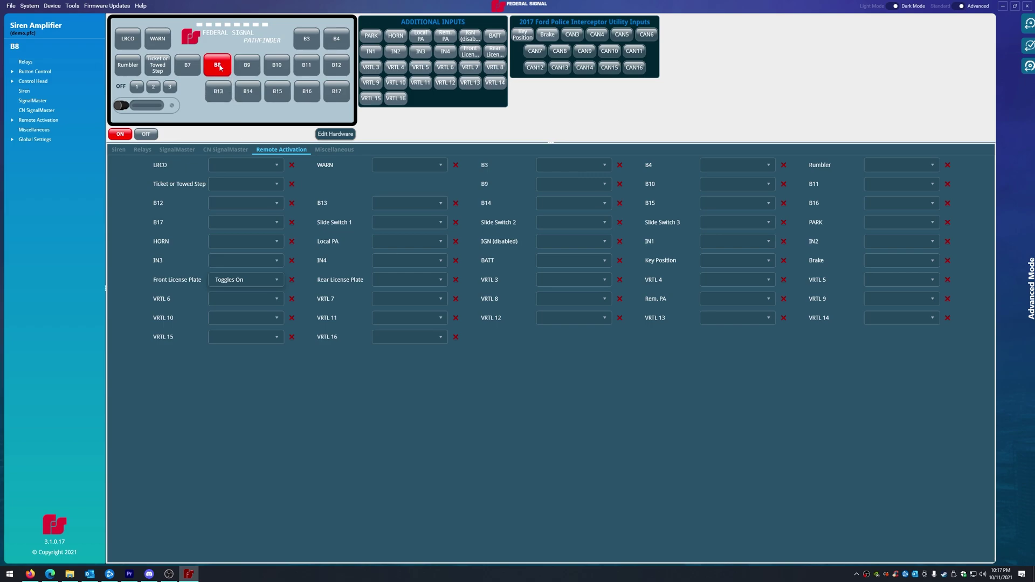
- Try Toggles Off for the Front License Plate in B8's off state, remove it, and return to the on state
click(244, 279)
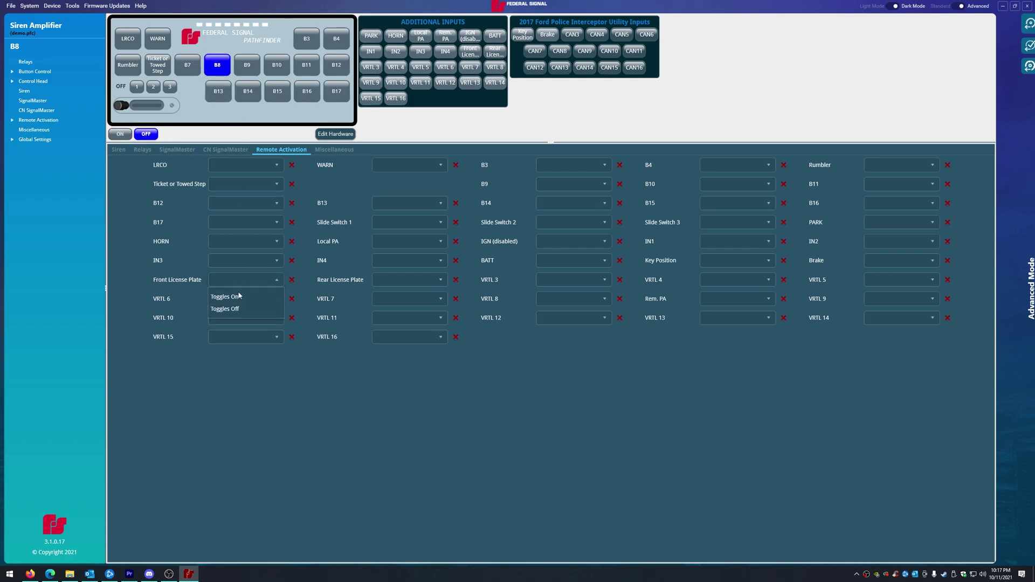
click(228, 305)
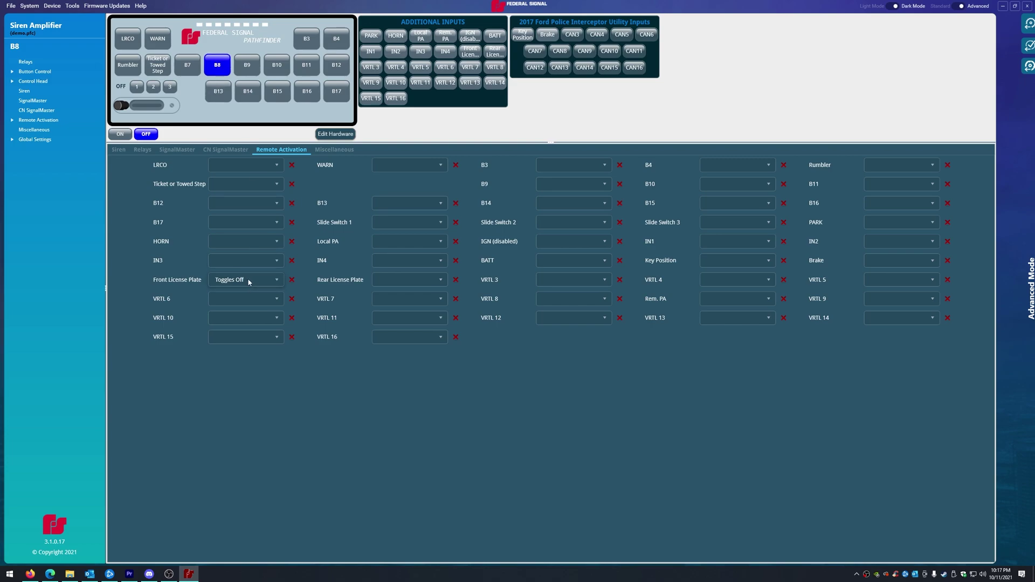
click(292, 279)
click(120, 133)
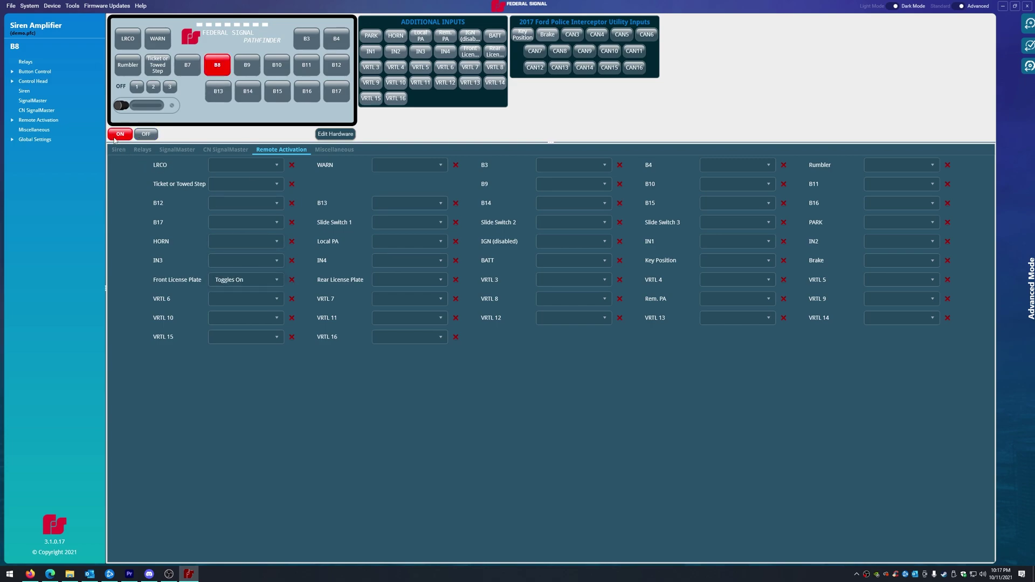
- Check the remote activations of the three slide switches, and try to program the device before cancelling
click(137, 86)
click(154, 88)
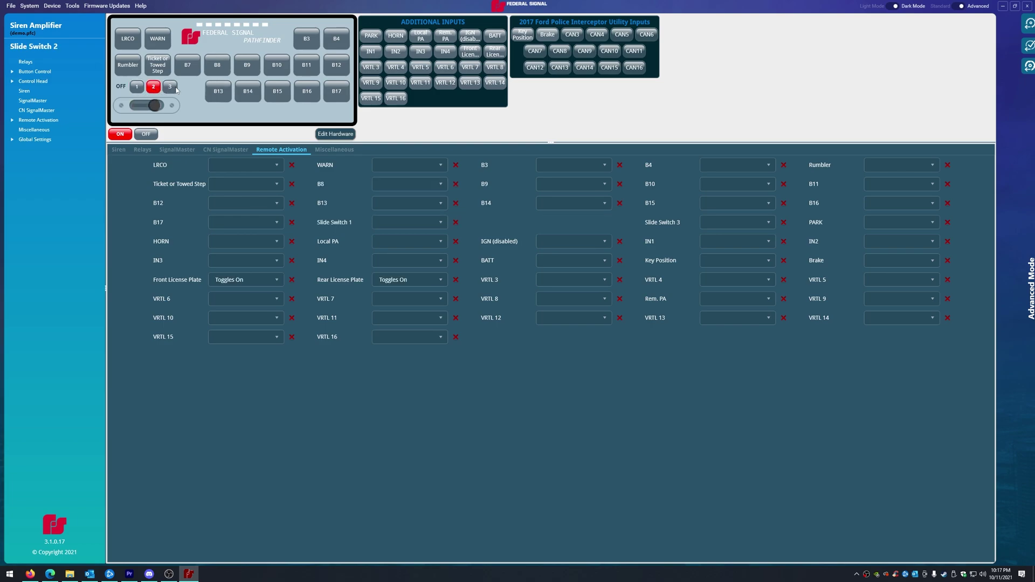
click(170, 87)
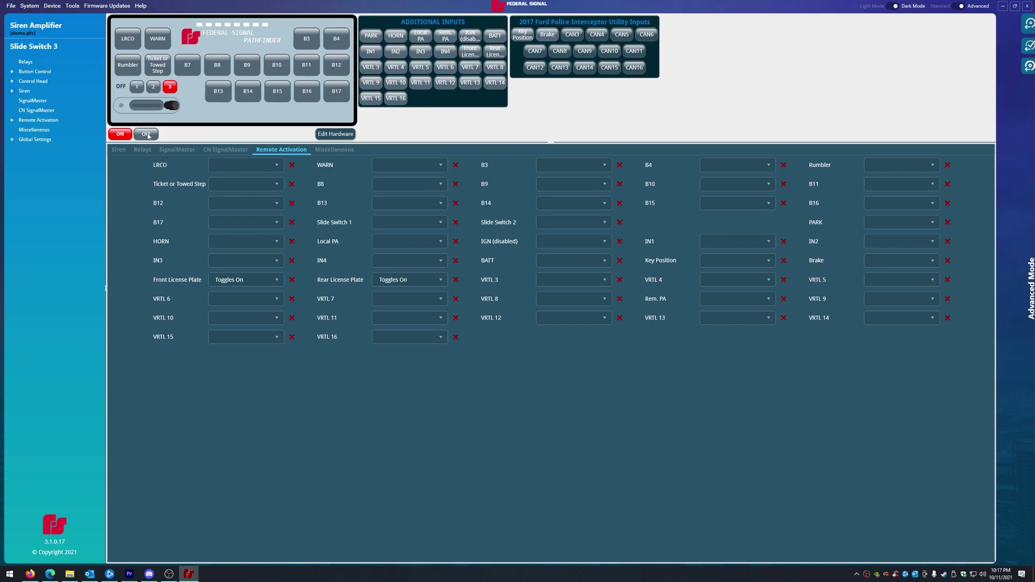
click(52, 6)
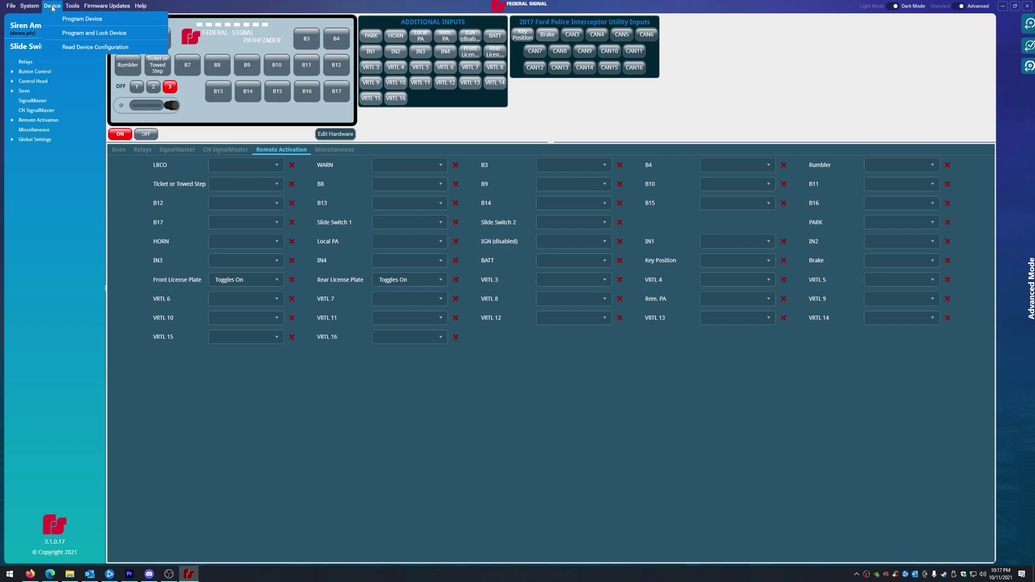
click(68, 20)
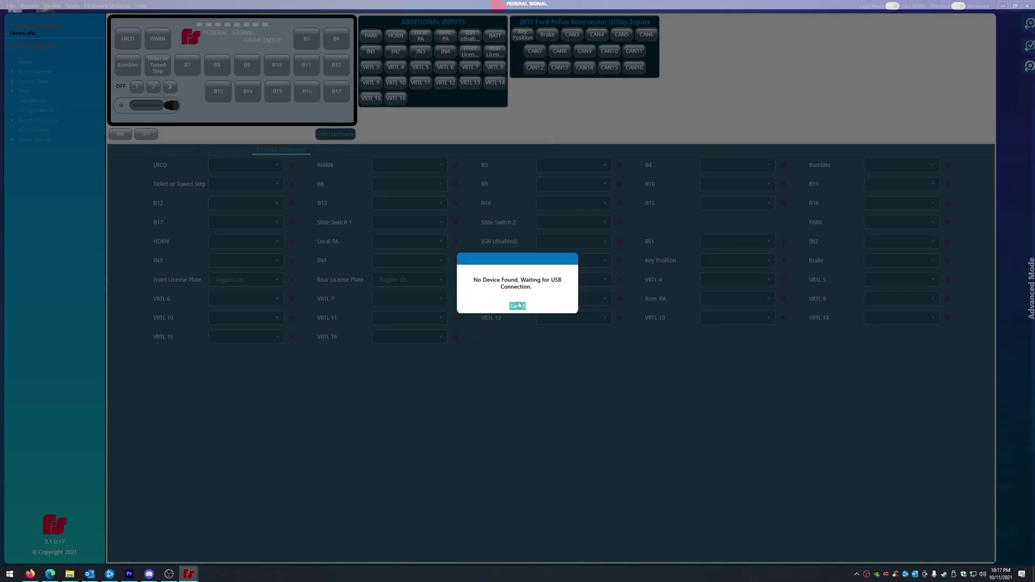
click(517, 306)
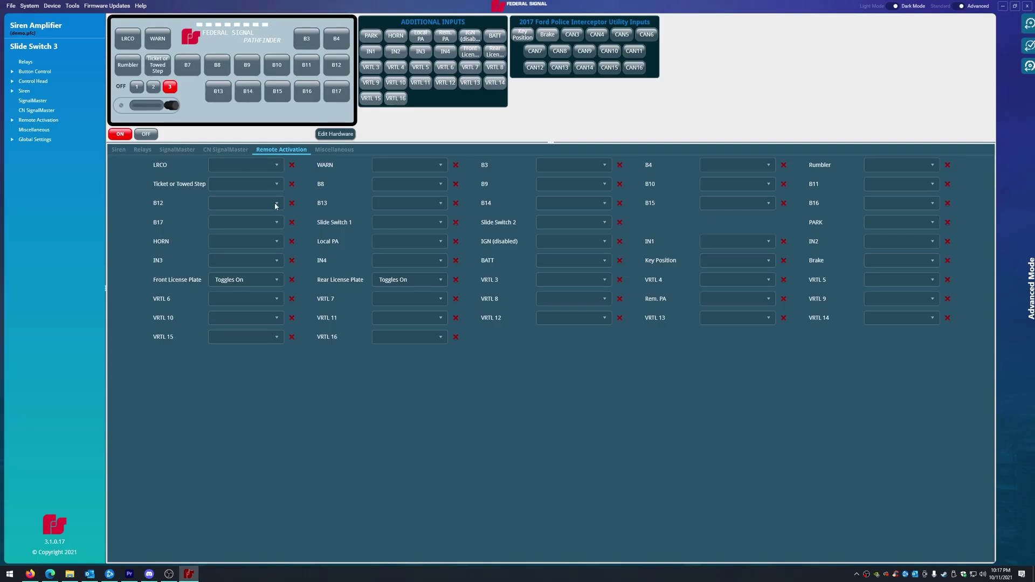
- Review the remote activations of all three slide switches and the license plate relay patterns of Slide Switches 1 and 3
click(139, 88)
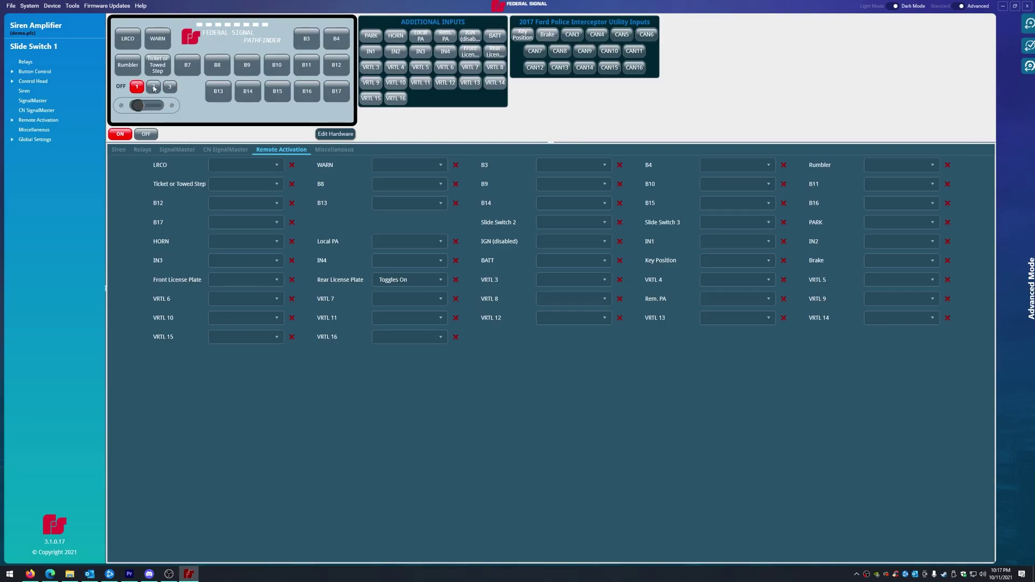
click(154, 86)
click(171, 88)
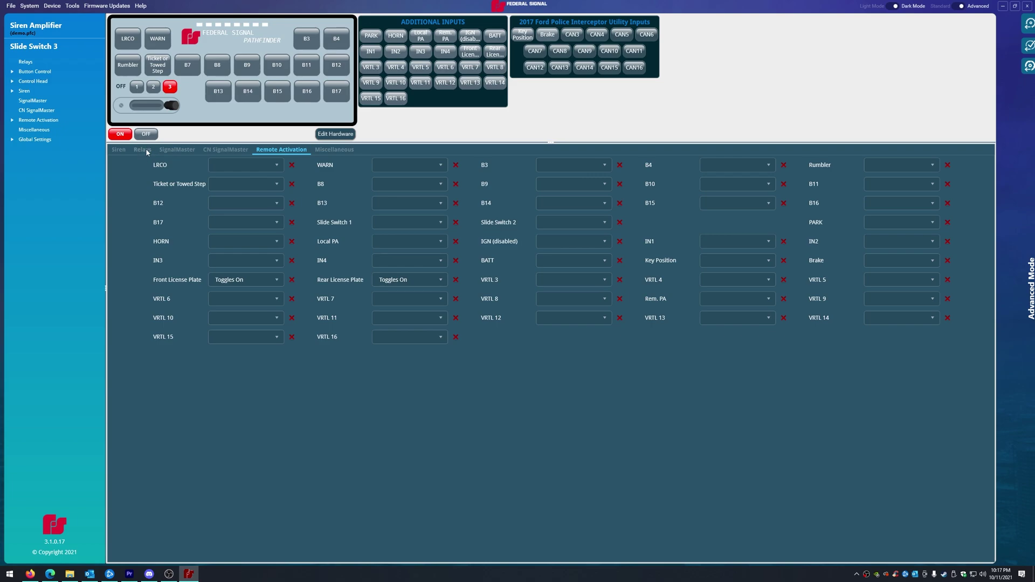
click(144, 150)
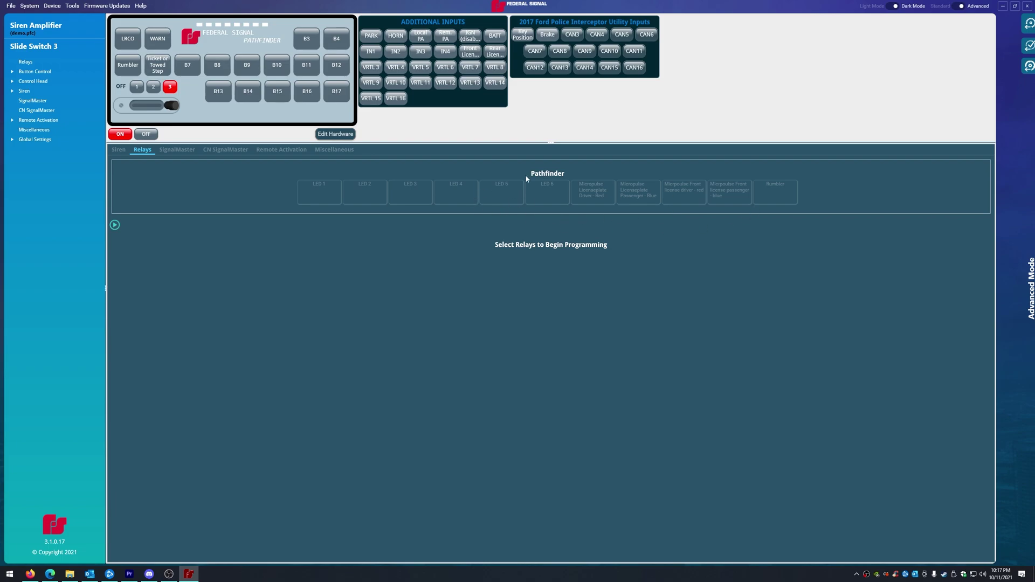
click(137, 87)
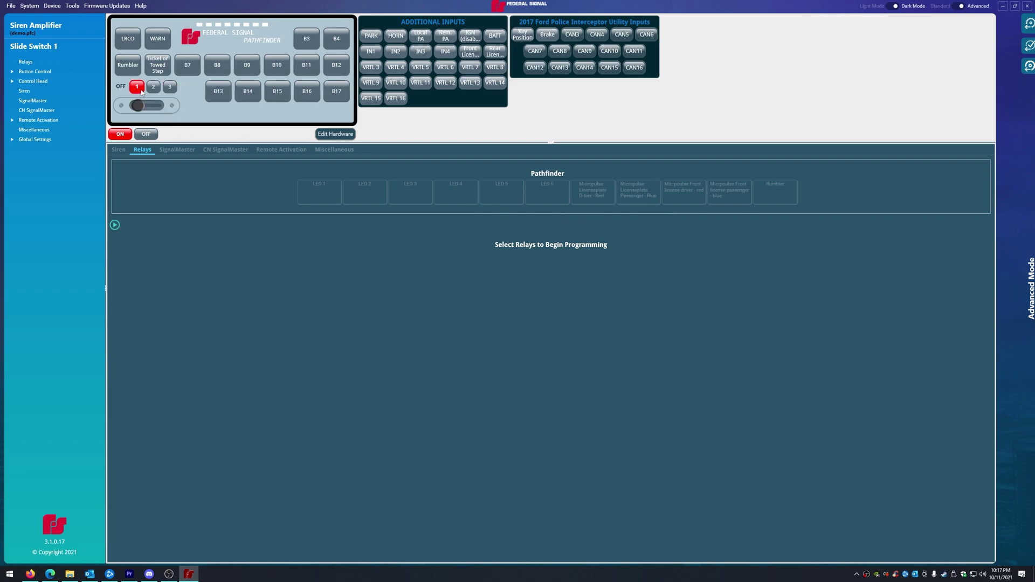
click(588, 196)
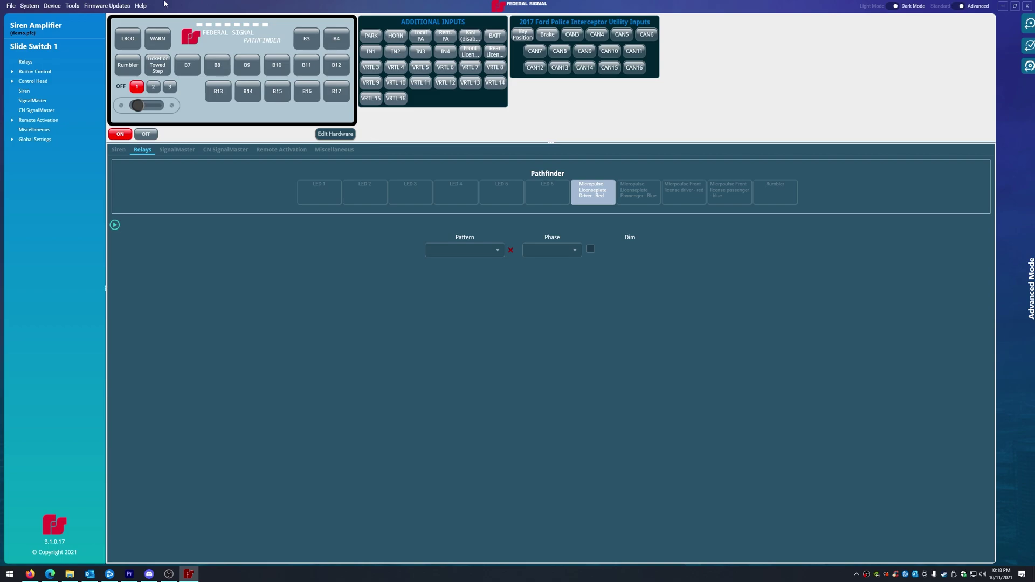
click(153, 86)
click(169, 87)
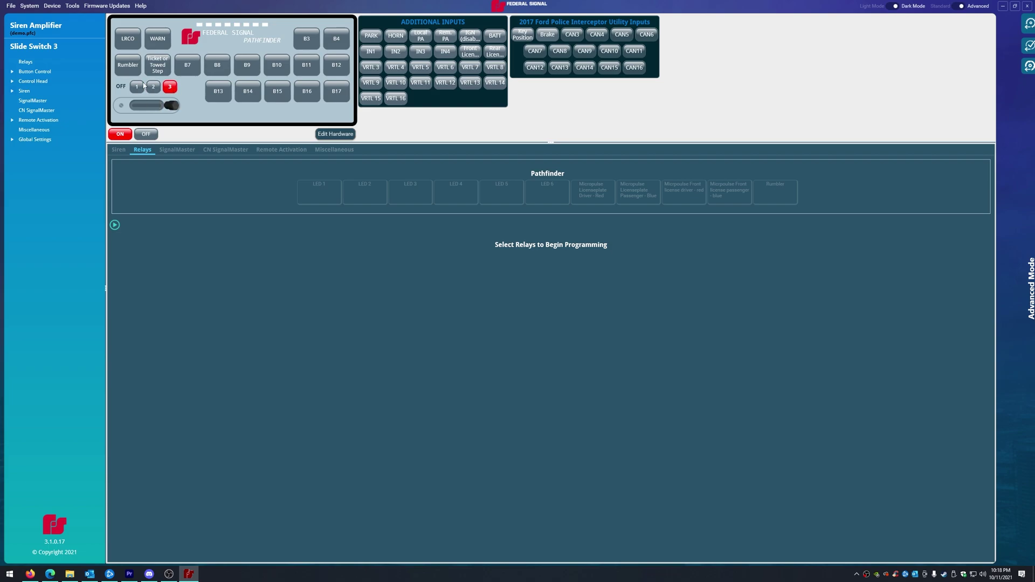
click(601, 199)
click(656, 195)
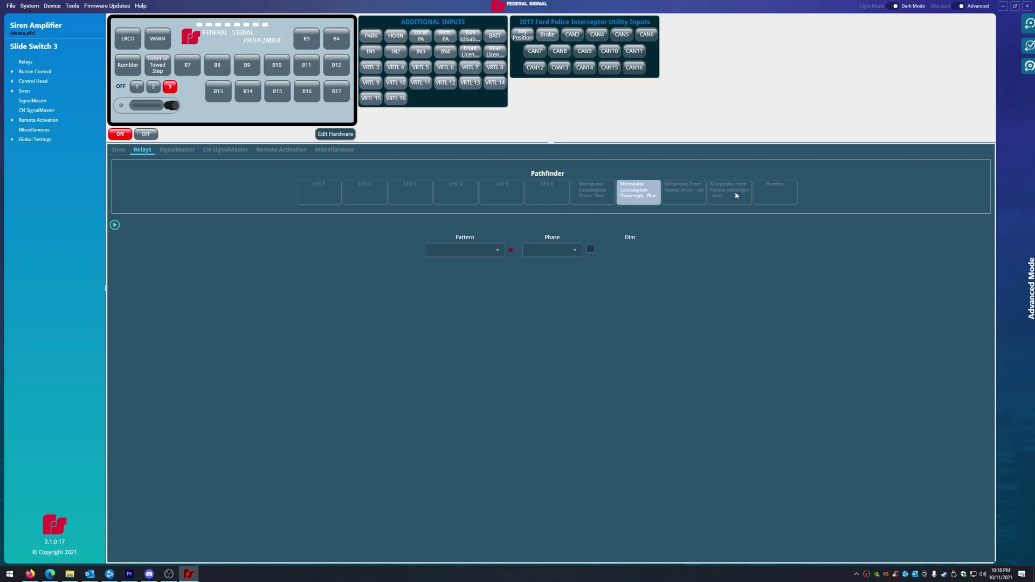
click(735, 192)
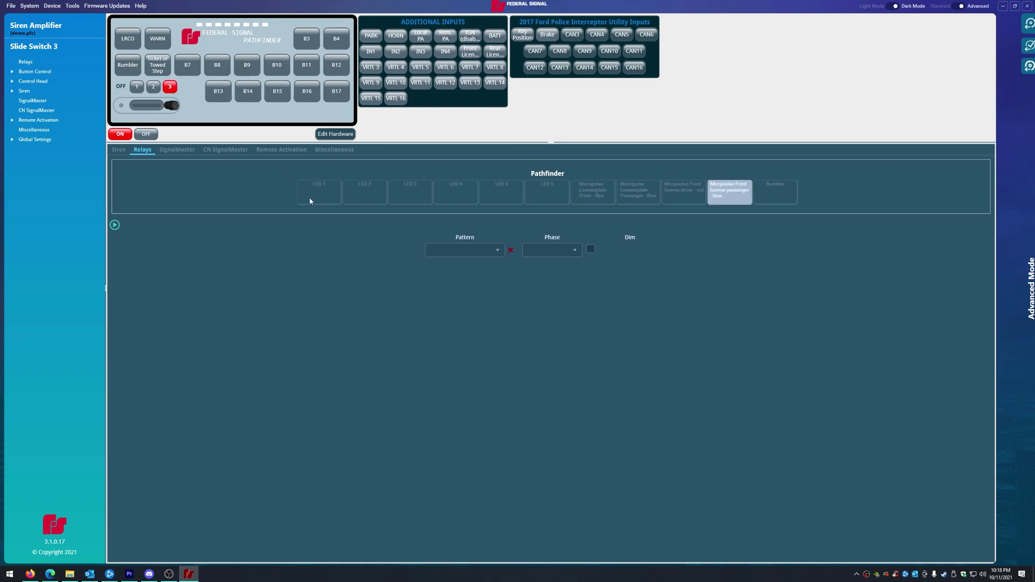